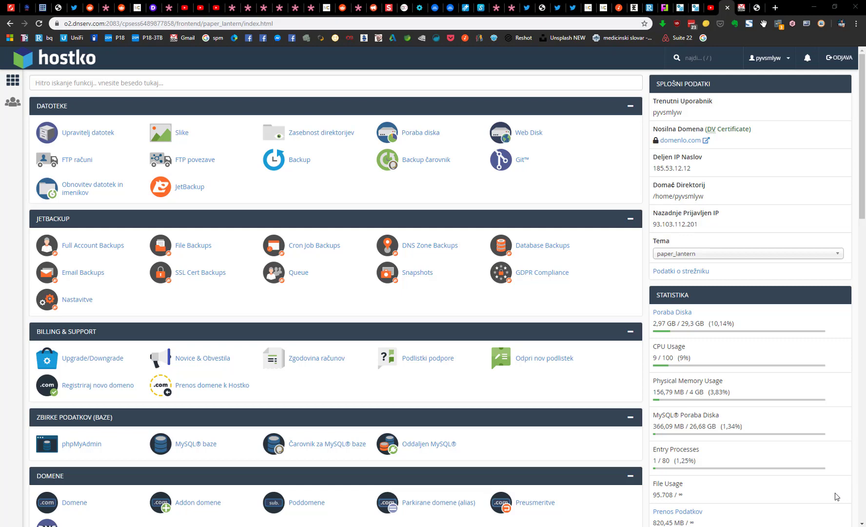
Step: Scroll to the dashboard's EMAIL section and open the Preusmeritve forwarders page
scroll(329, 322, "down", 1)
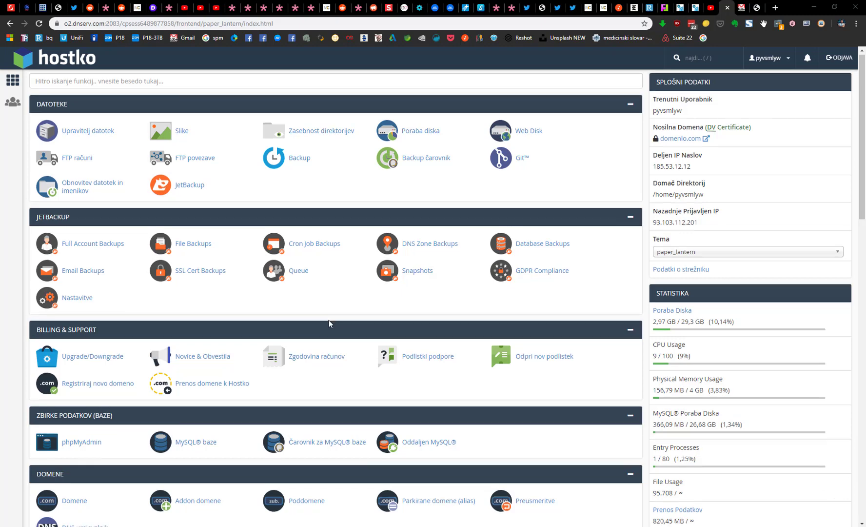
scroll(329, 320, "down", 4)
scroll(344, 351, "down", 2)
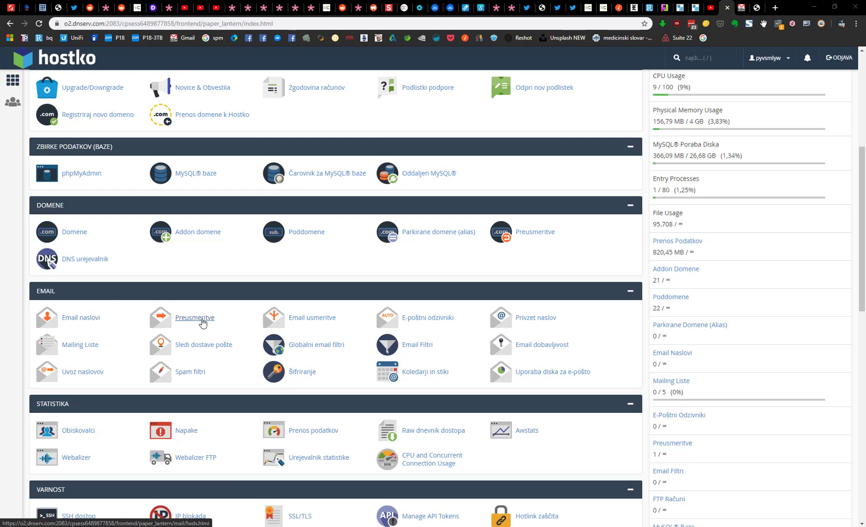
left_click(204, 323)
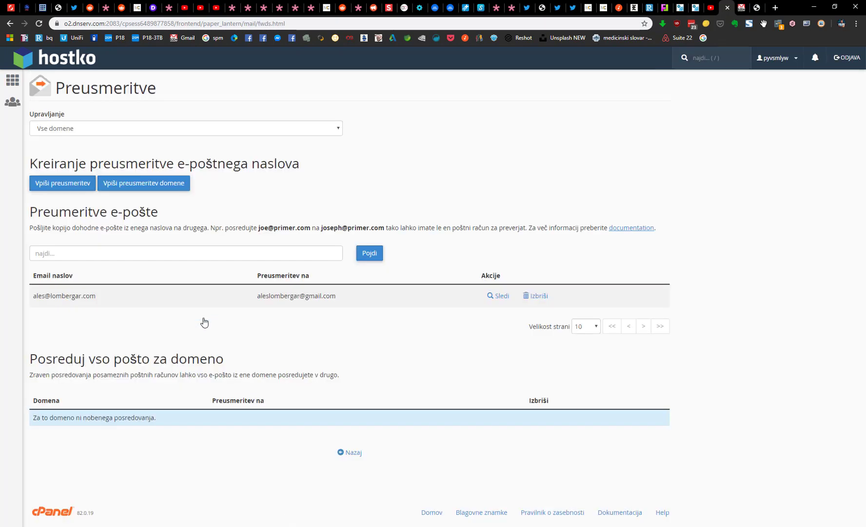
left_click(72, 186)
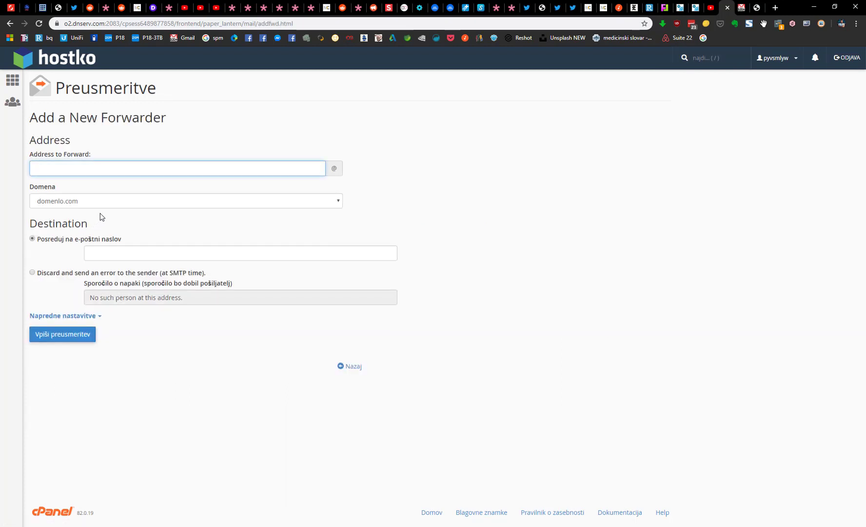
left_click(339, 201)
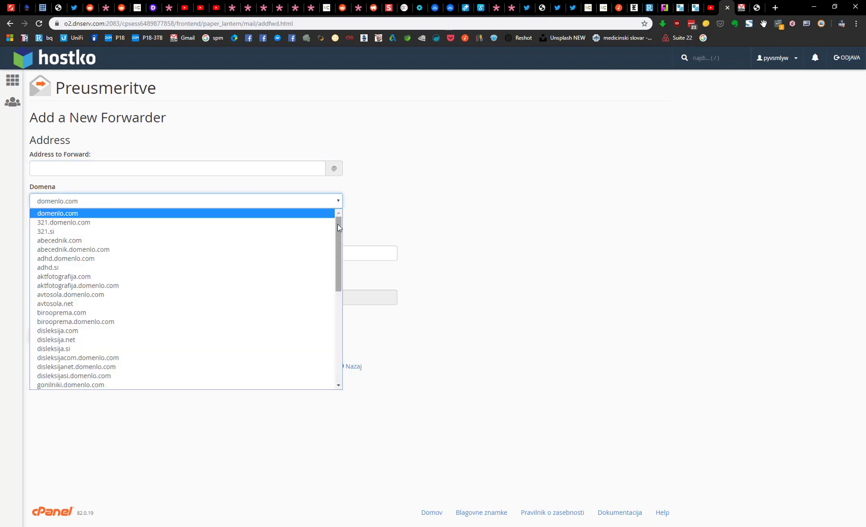
left_click_drag(338, 224, 343, 318)
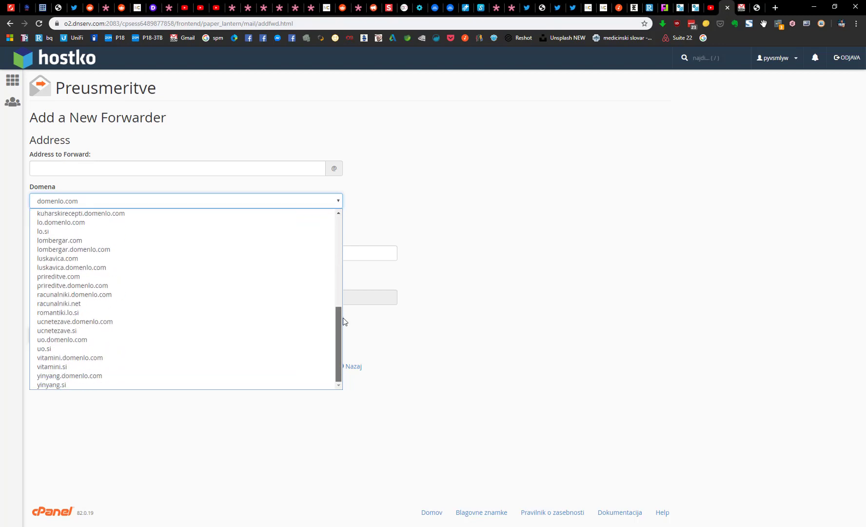
left_click(109, 366)
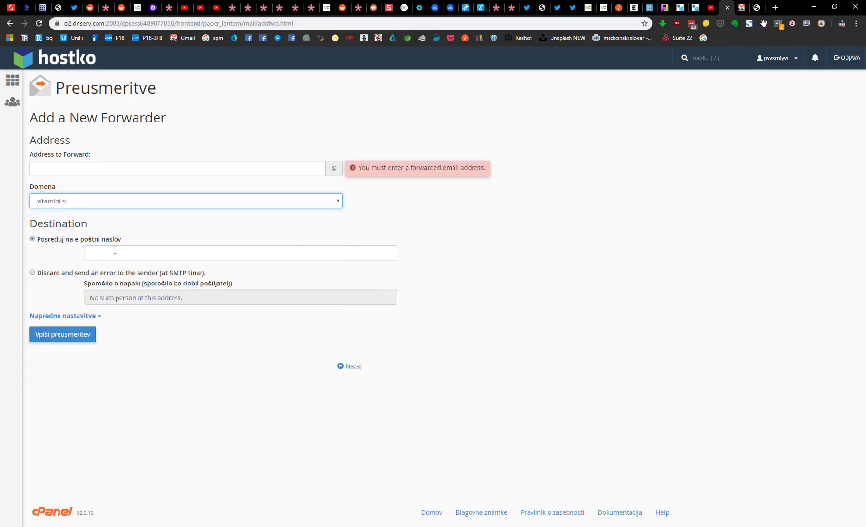
left_click(116, 167)
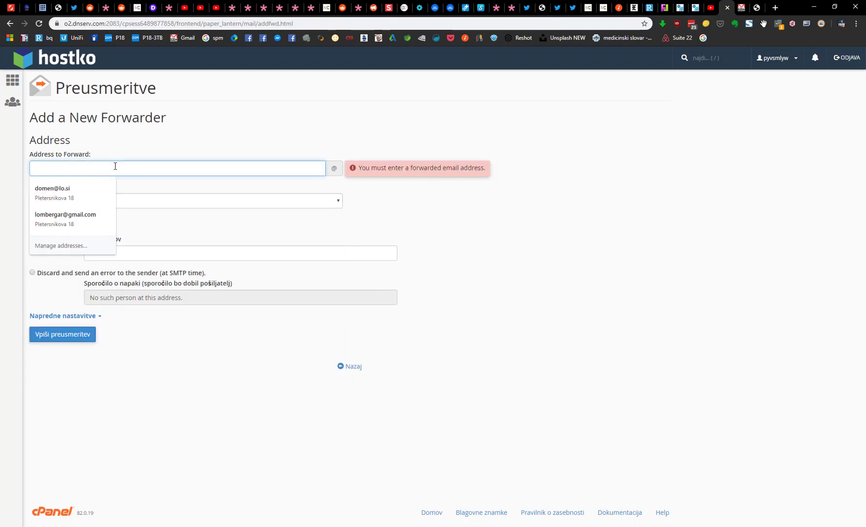
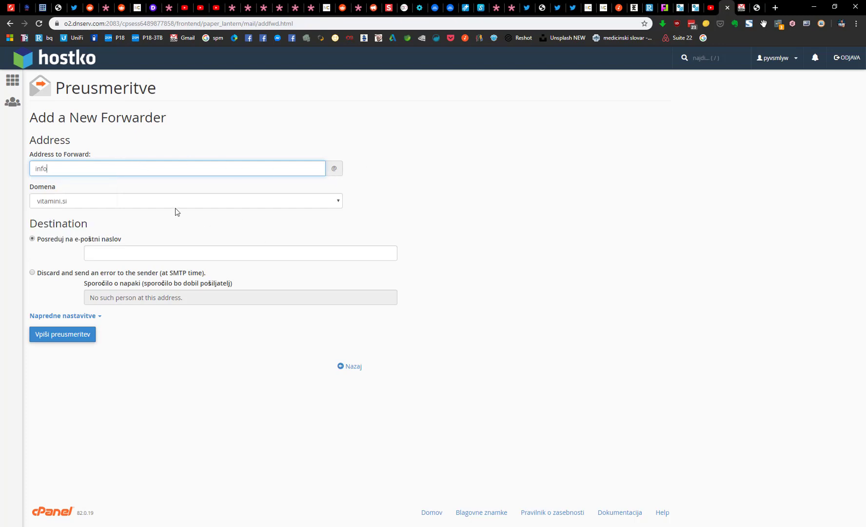
left_click(106, 247)
left_click(147, 301)
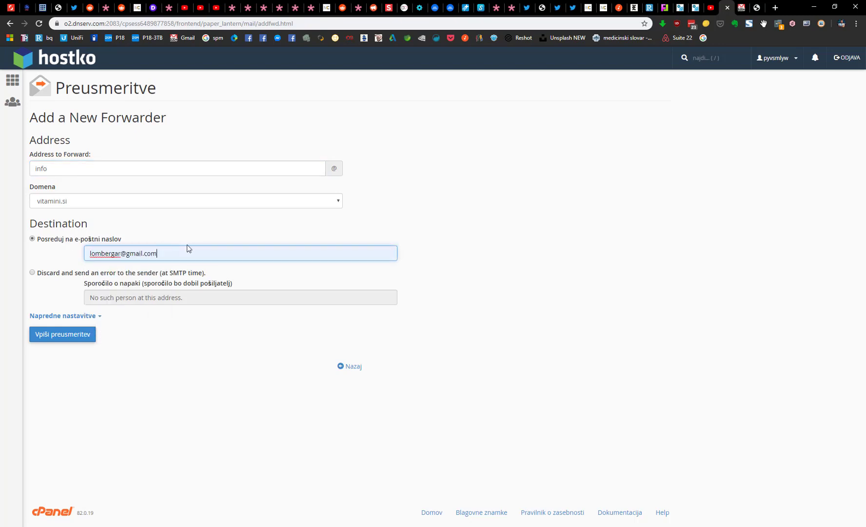
left_click(60, 335)
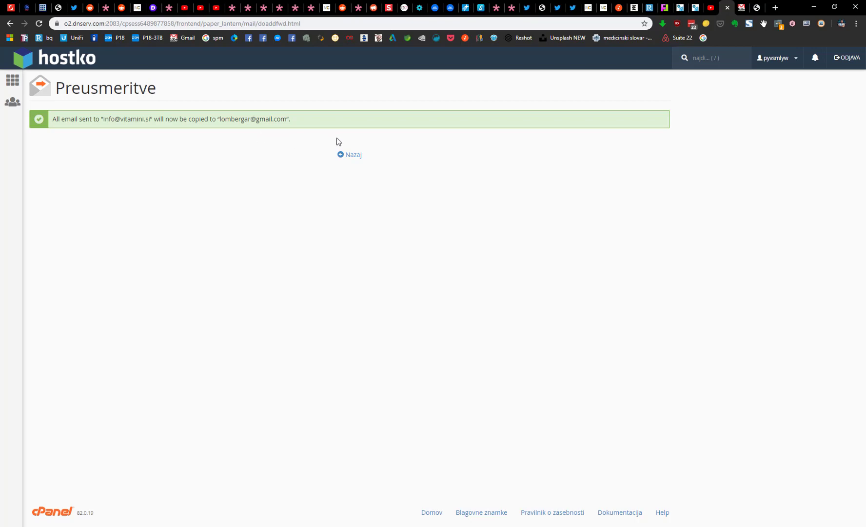
left_click(13, 82)
Step: Open Email naslovi and start creating a new email account
scroll(47, 115, "down", 6)
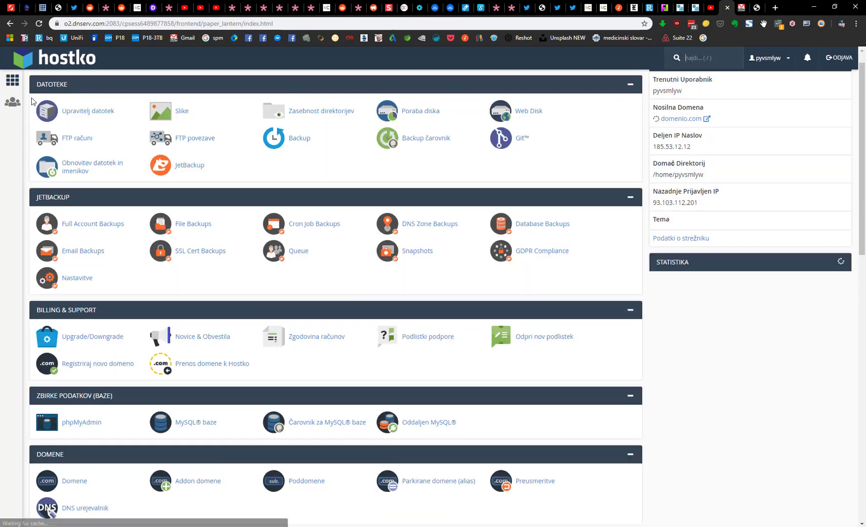
scroll(47, 115, "down", 1)
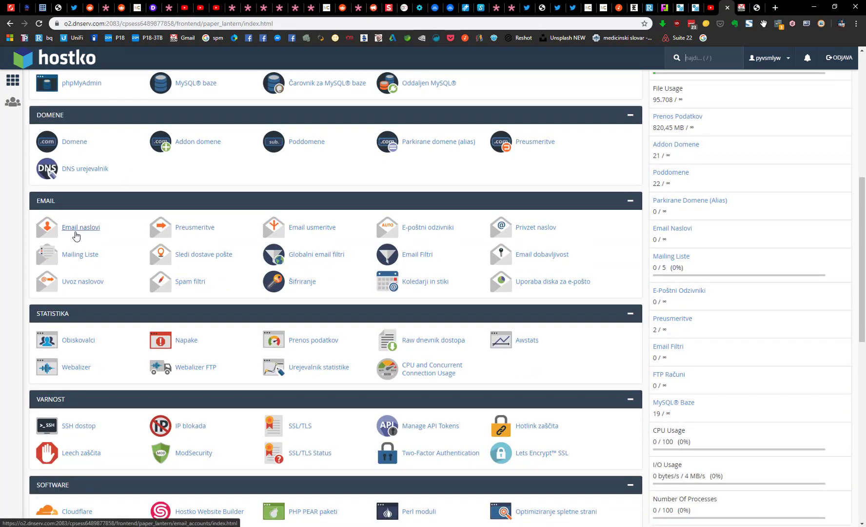
left_click(85, 233)
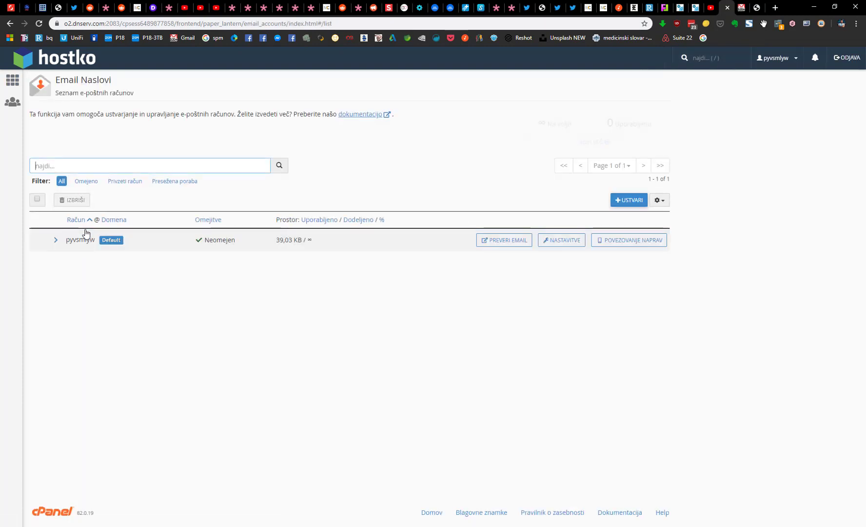
left_click(628, 201)
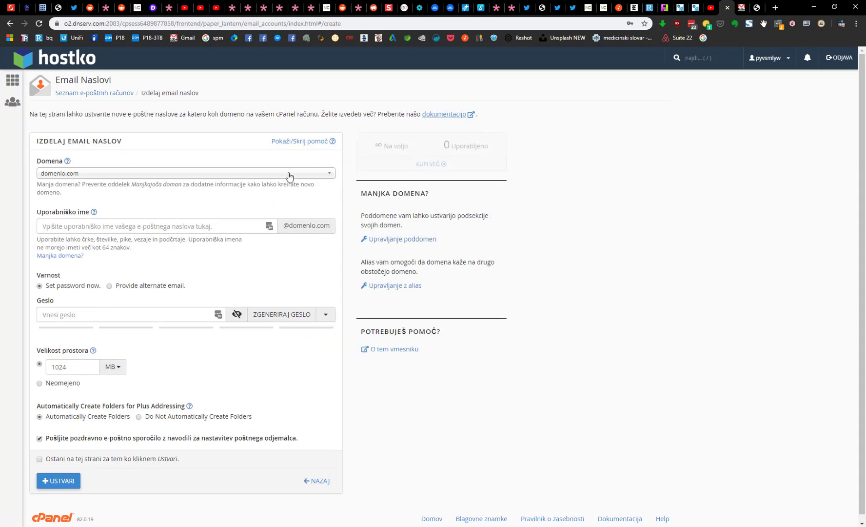
left_click(300, 178)
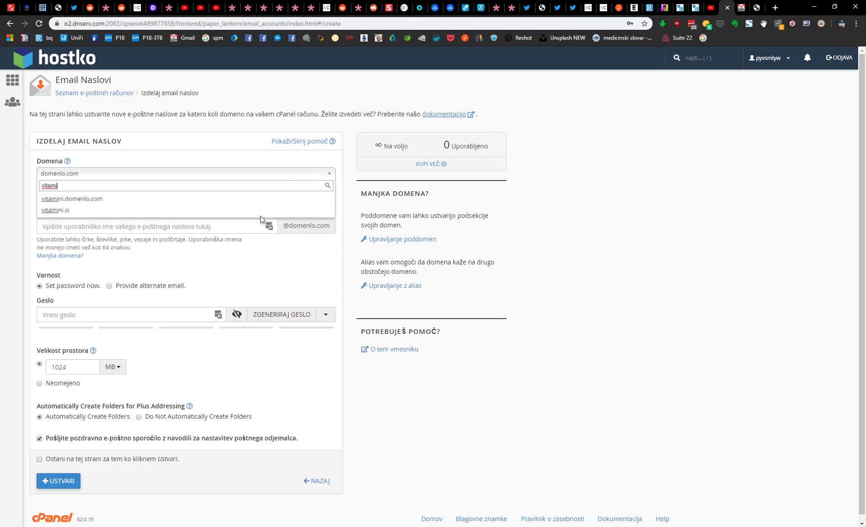
left_click(261, 213)
left_click(221, 228)
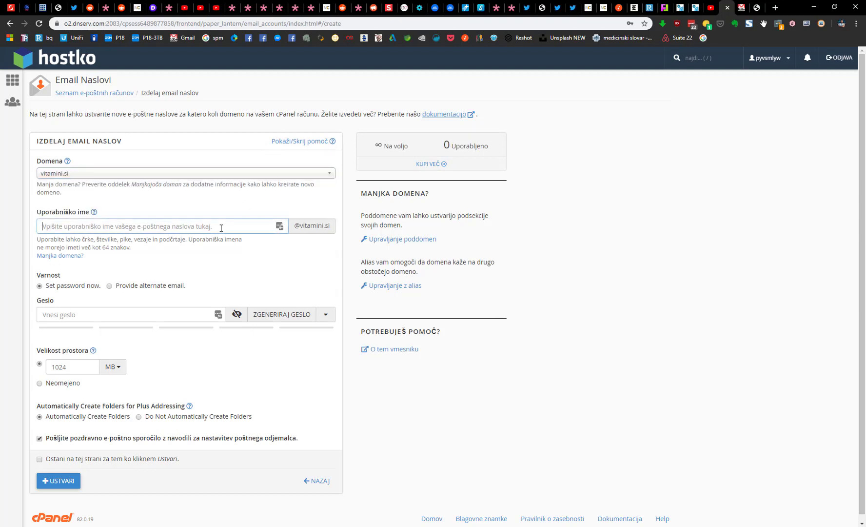
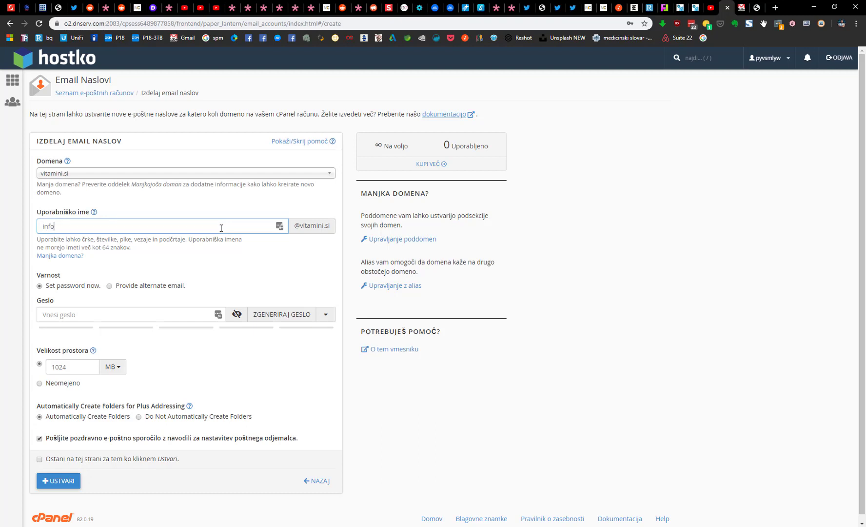
left_click(120, 316)
left_click(181, 336)
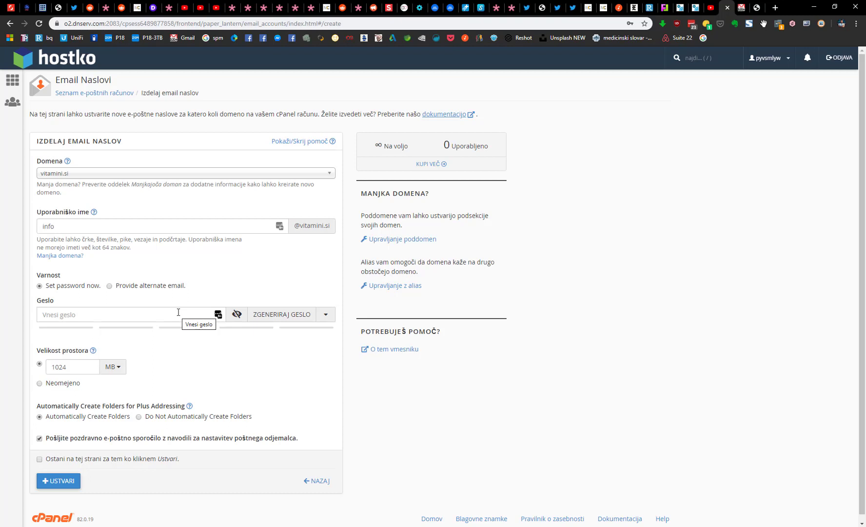
Step: Generate a strong random password for the mailbox and copy it
left_click(280, 313)
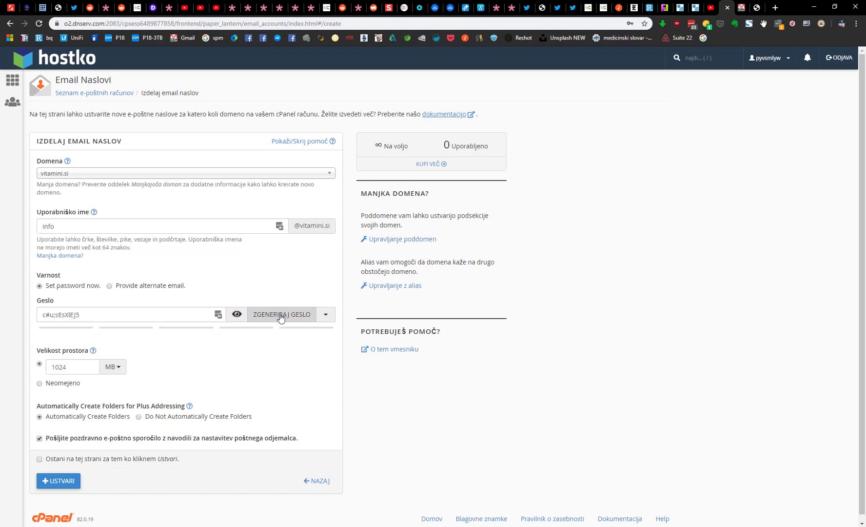
triple_click(98, 315)
right_click(51, 312)
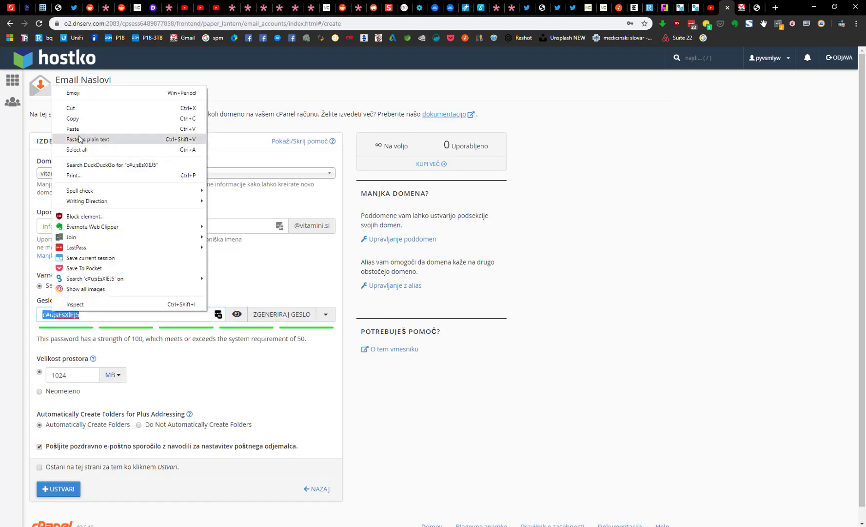
left_click(74, 119)
double_click(96, 316)
right_click(96, 316)
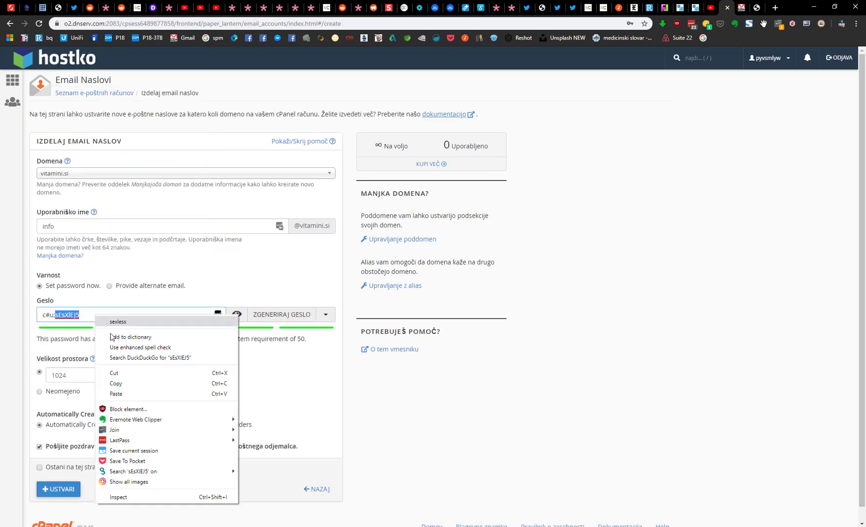
left_click(116, 394)
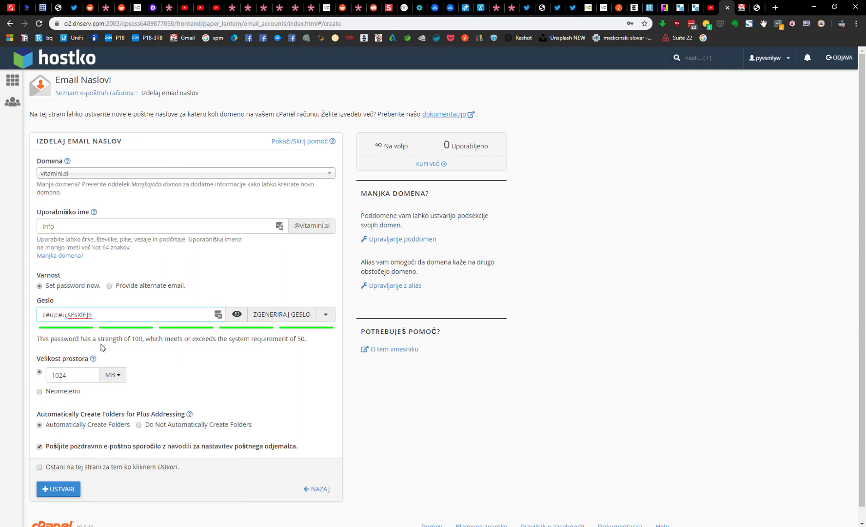
key("ctrl+a")
key("ctrl+v")
key("ctrl+v")
key("ctrl+a")
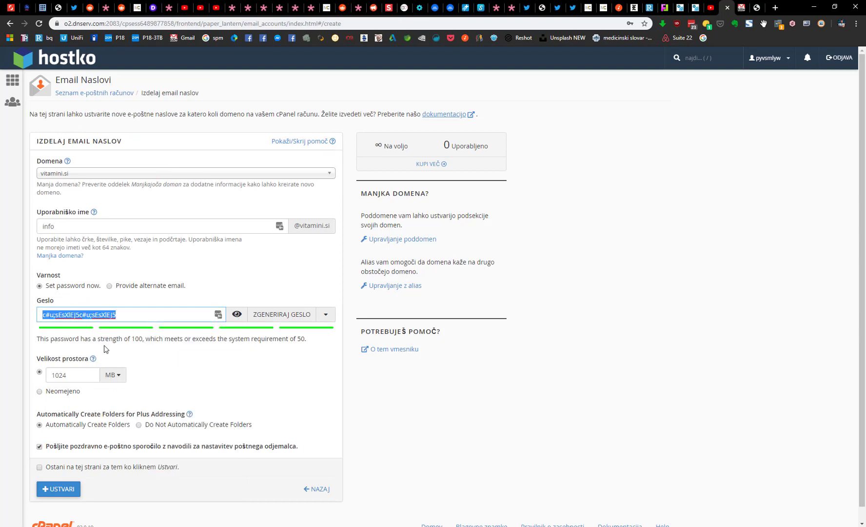
right_click(106, 314)
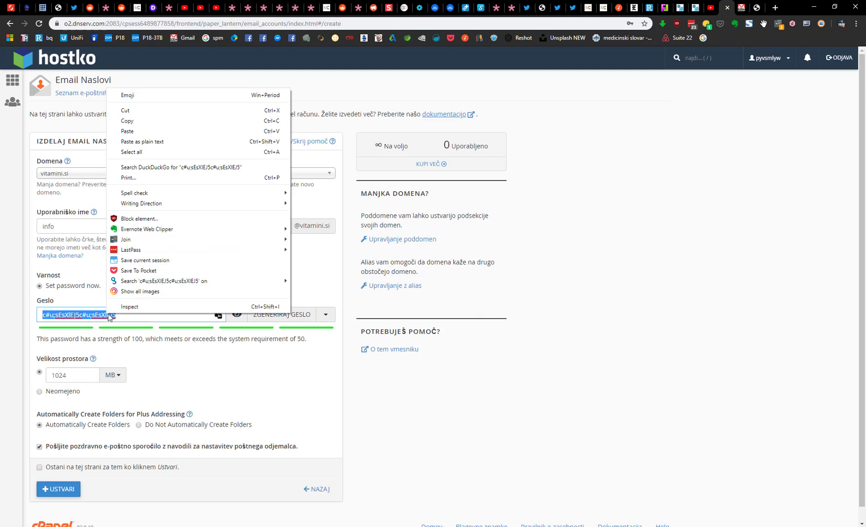
left_click(148, 121)
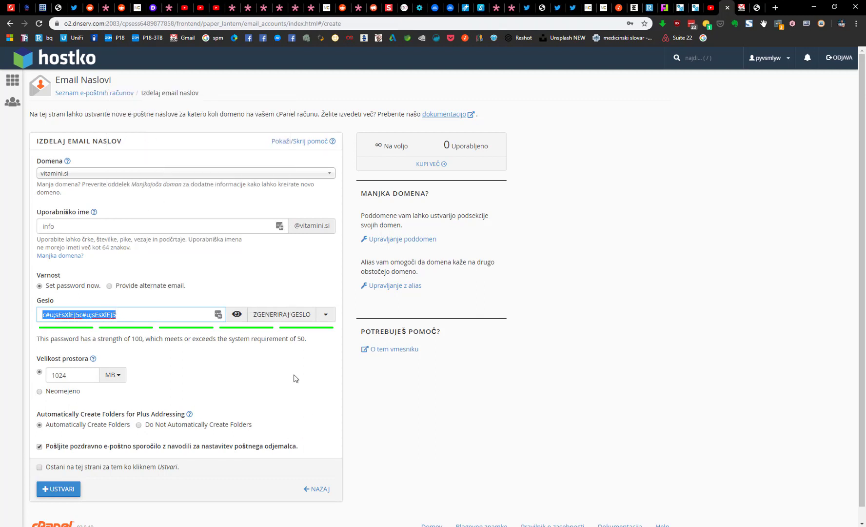
left_click(274, 360)
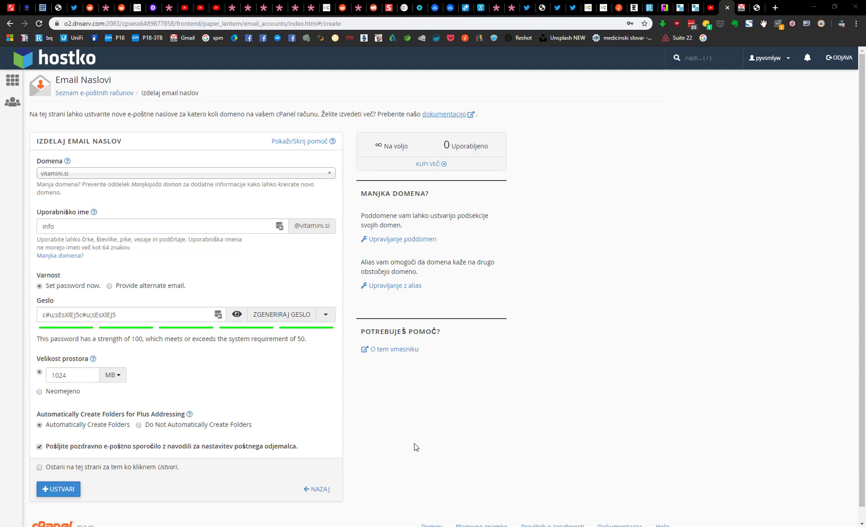
key("ctrl+v")
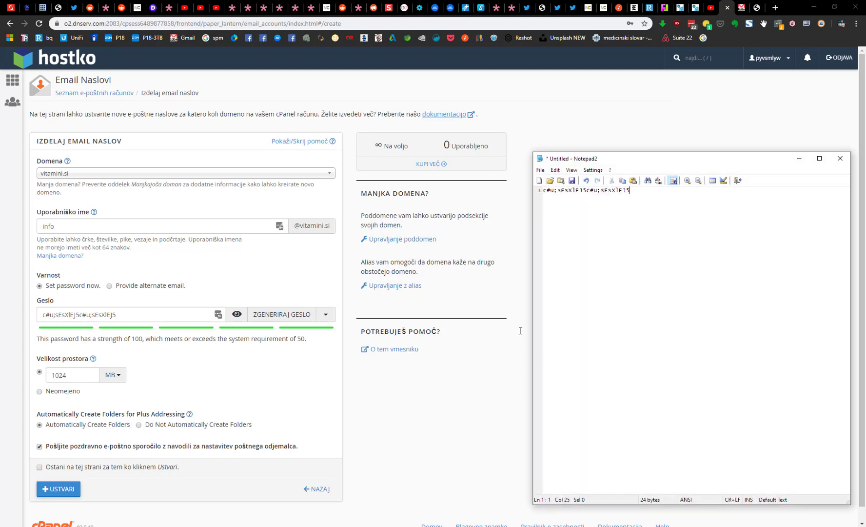
left_click(388, 399)
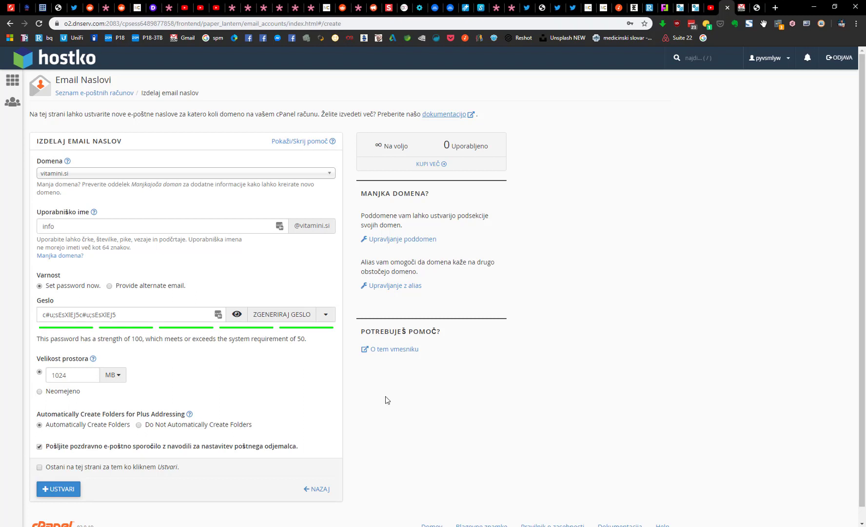
scroll(386, 399, "down", 1)
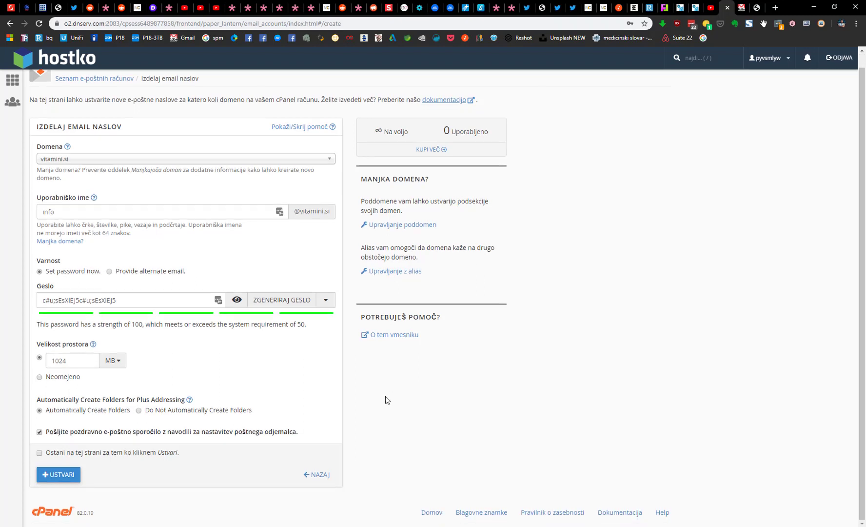
left_click(59, 480)
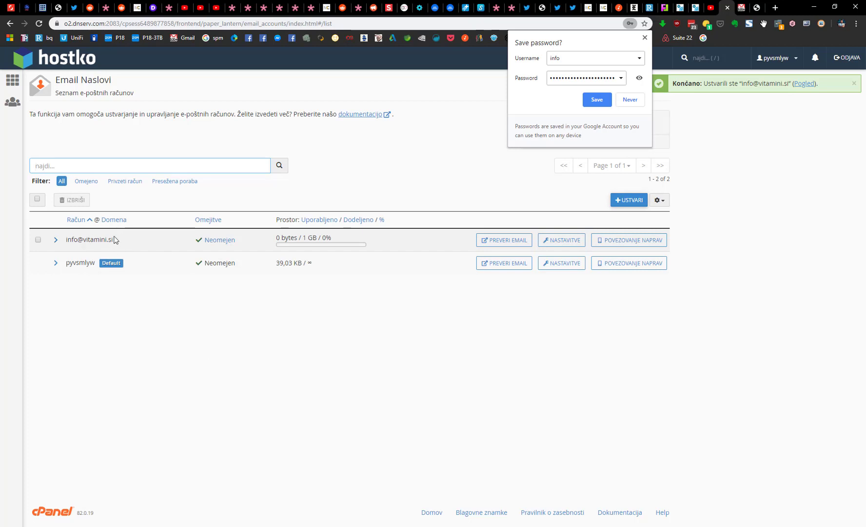
left_click(625, 241)
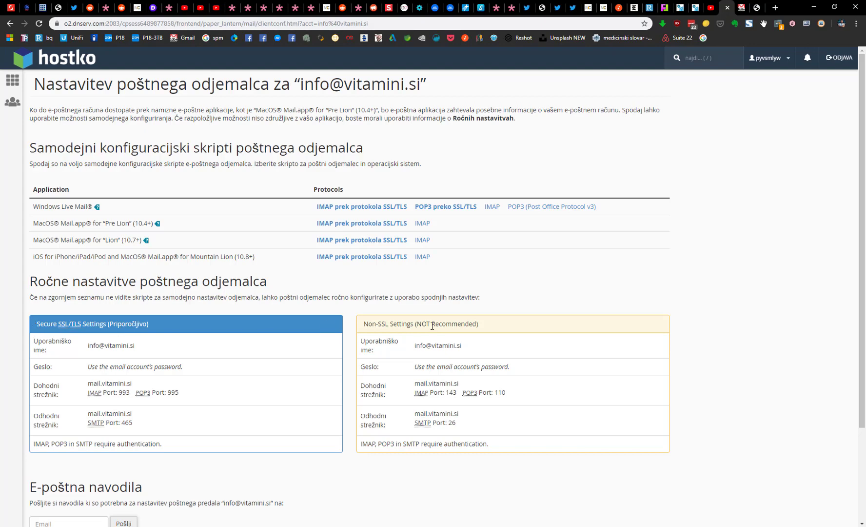
Step: Copy the Secure SSL/TLS settings block into the Notepad2 note below the password
left_click_drag(364, 324, 415, 324)
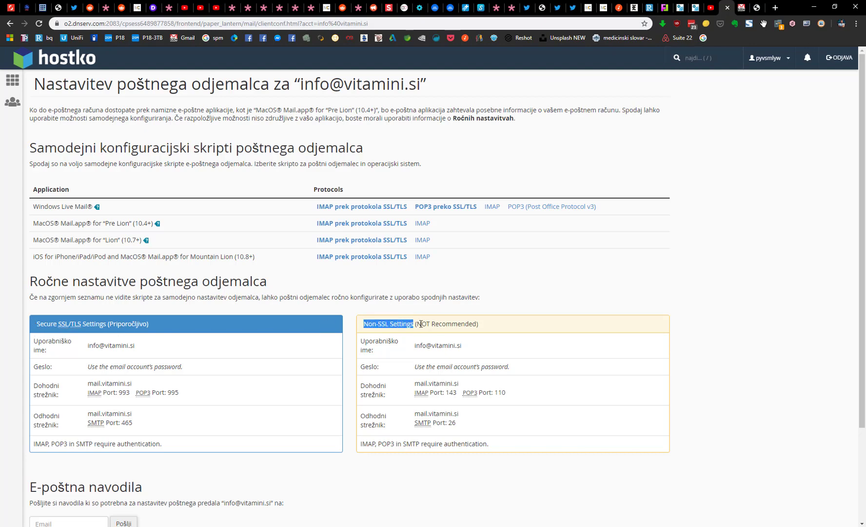
left_click(401, 326)
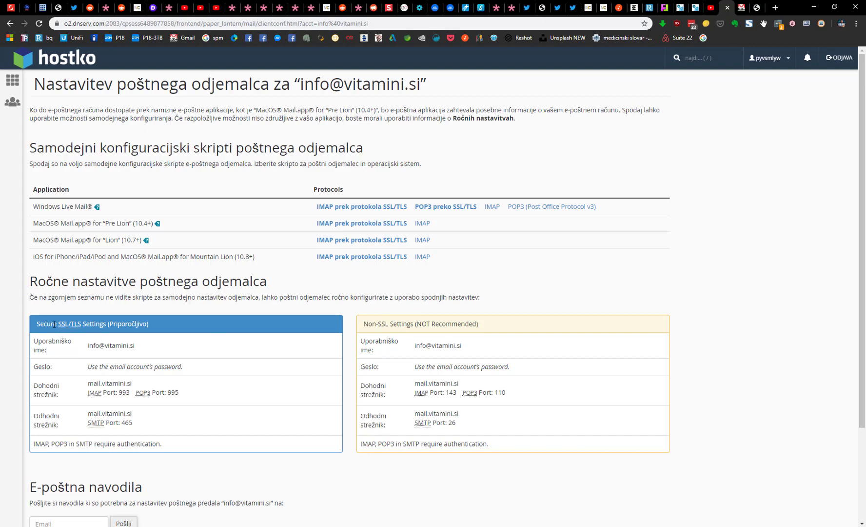
left_click_drag(34, 340, 160, 445)
right_click(160, 446)
left_click(186, 316)
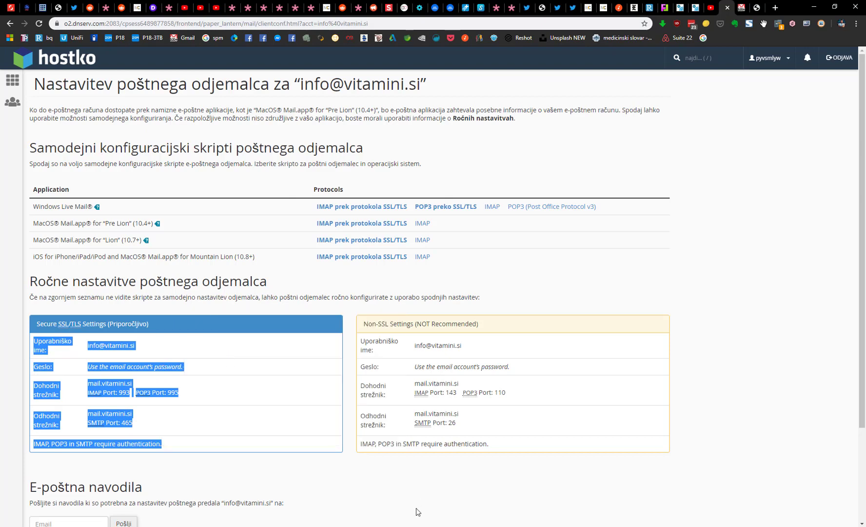
key("alt+Tab")
key("Return")
key("Return")
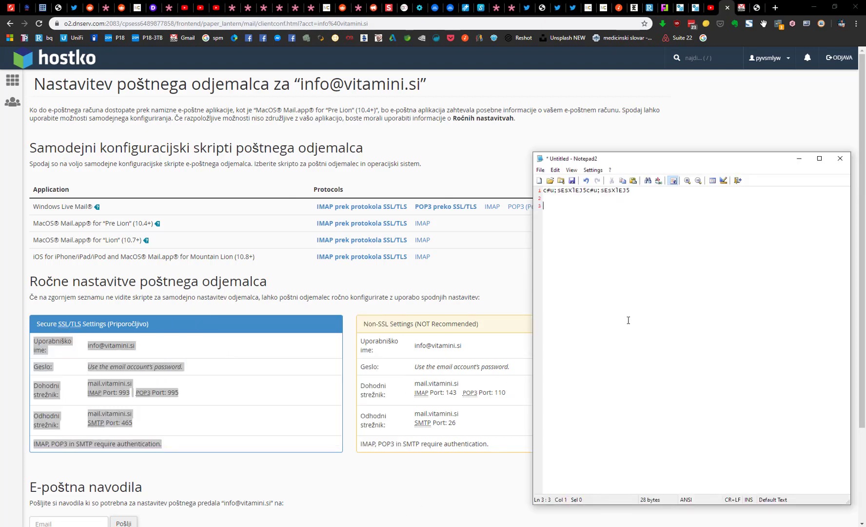
key("ctrl+v")
Step: Highlight the mail.vitamini.si incoming and outgoing server names, then go to the Gmail tab
key("alt+Tab")
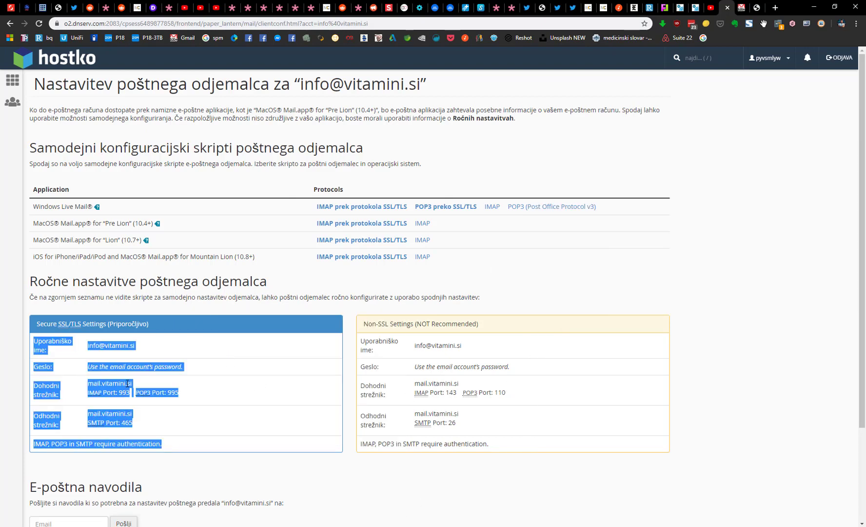
left_click(124, 384)
left_click_drag(89, 383, 136, 387)
left_click_drag(89, 414, 136, 416)
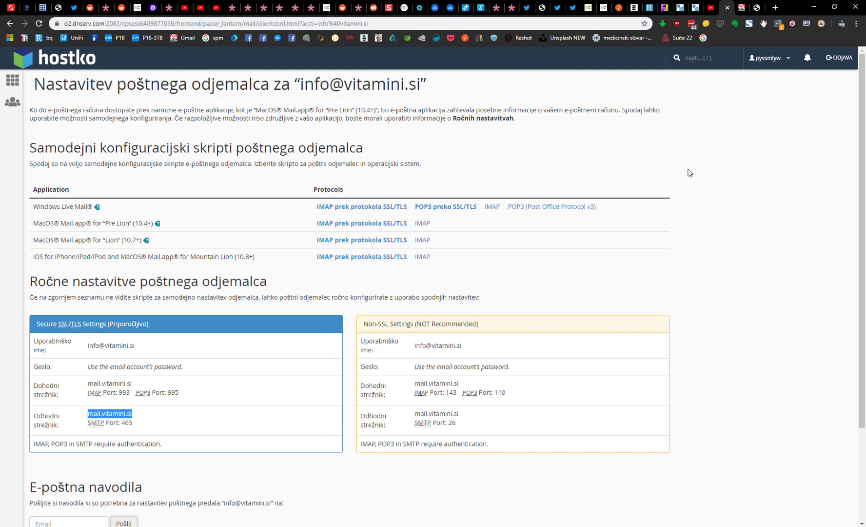
left_click(743, 11)
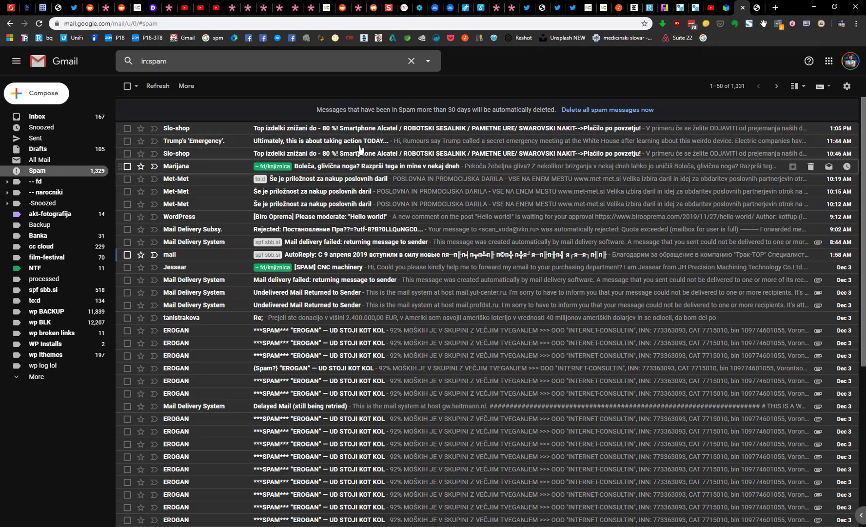
Step: Open Gmail's full settings on the Accounts and Import tab
left_click(847, 88)
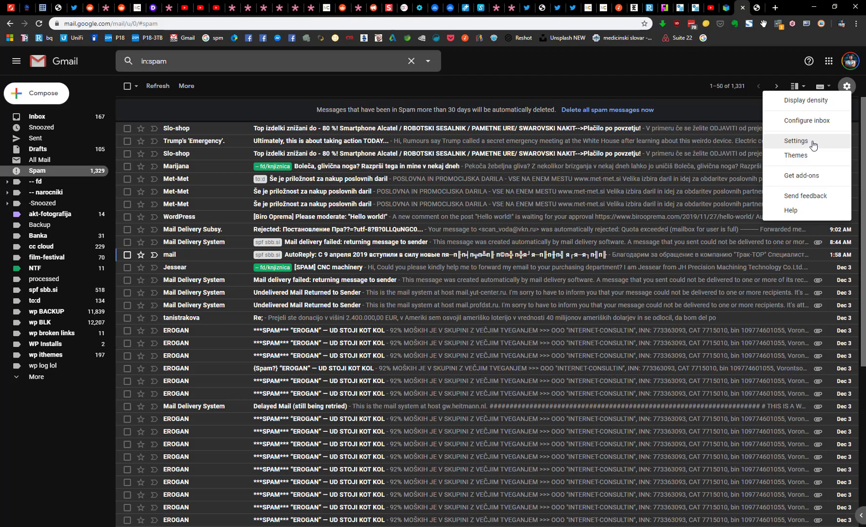
left_click(813, 145)
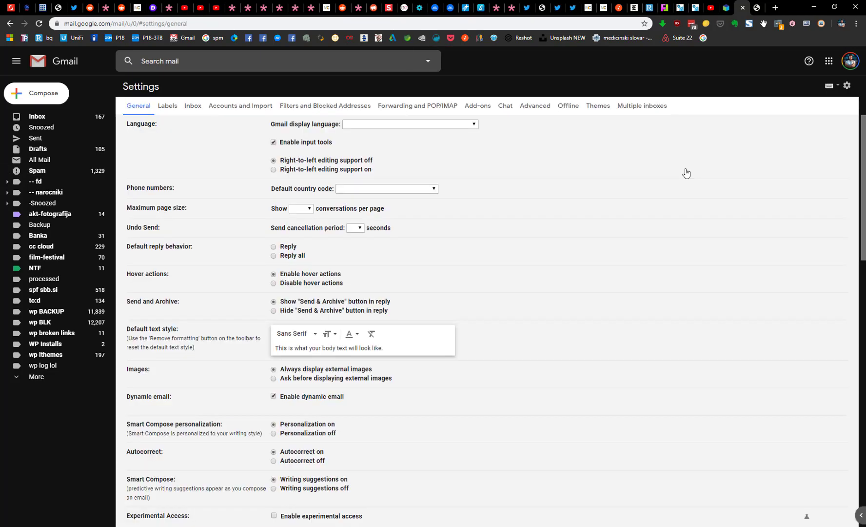
left_click(241, 111)
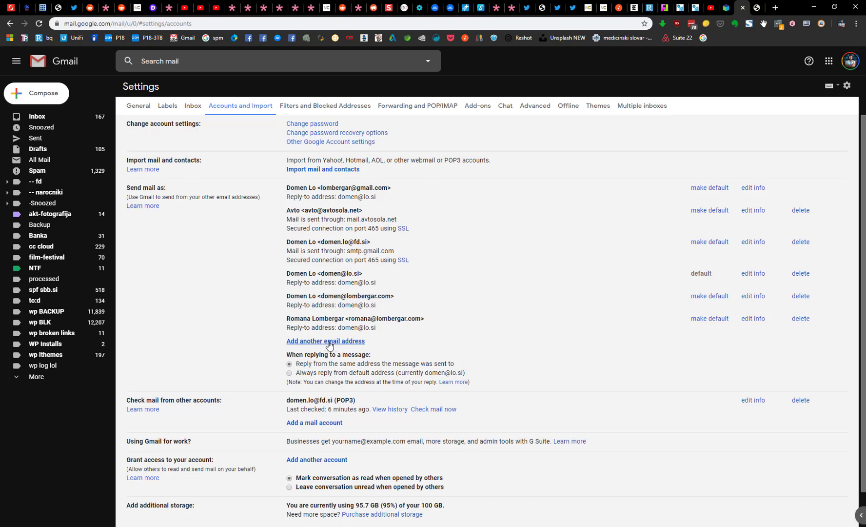
left_click(329, 342)
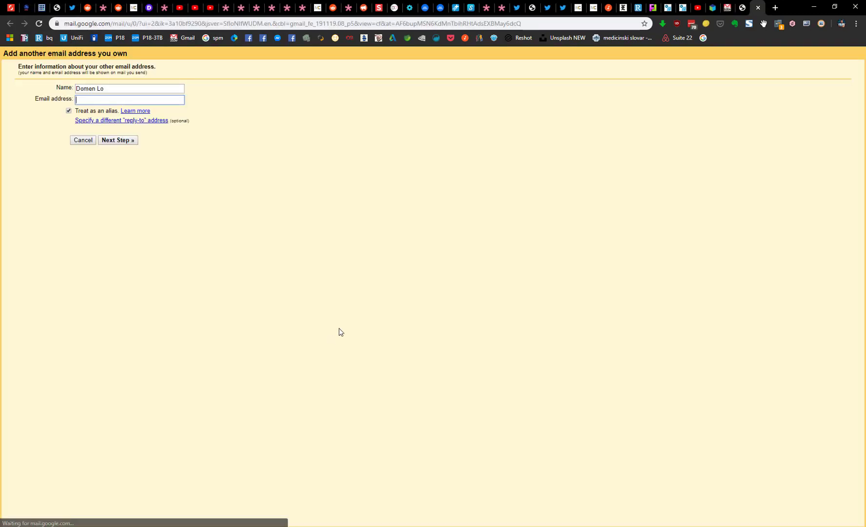
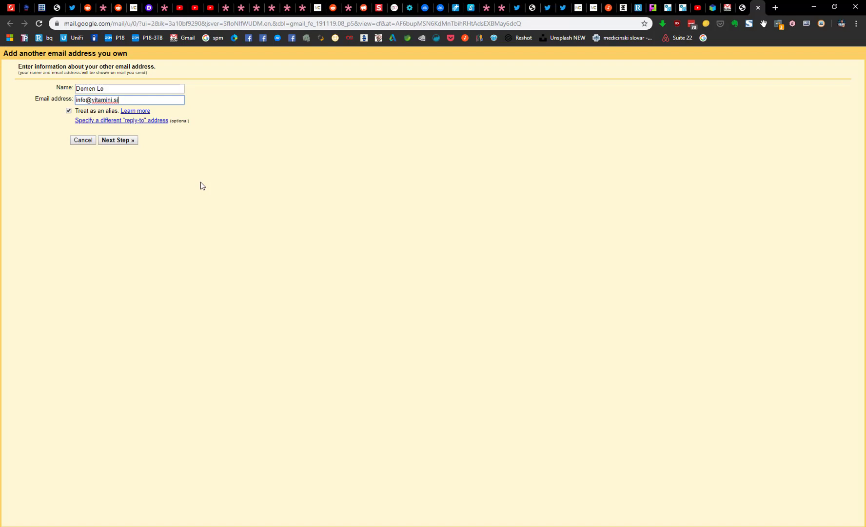
left_click(121, 140)
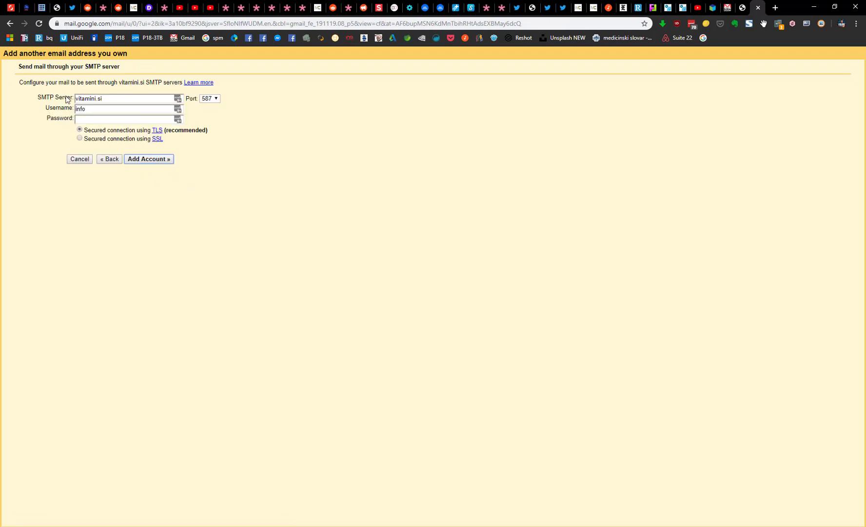
Step: Set the SMTP server to mail.vitamini.si from the note and complete the username
key("alt+Tab")
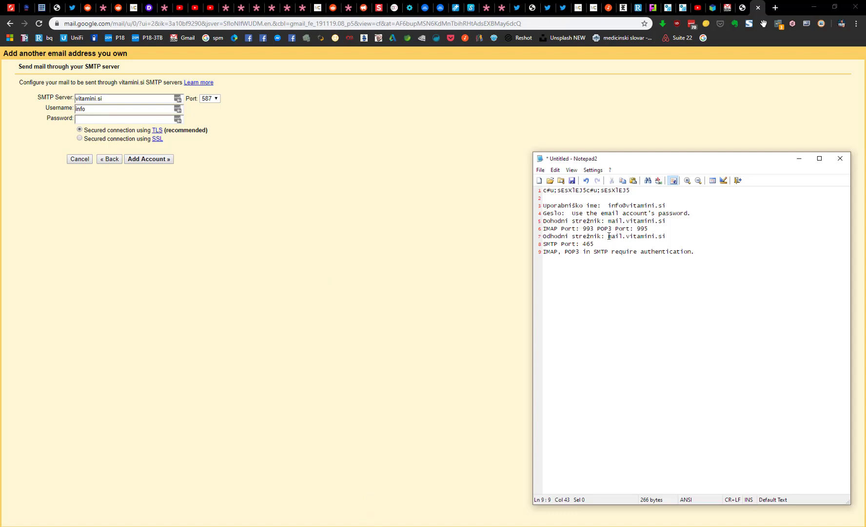
left_click_drag(609, 236, 673, 236)
right_click(662, 239)
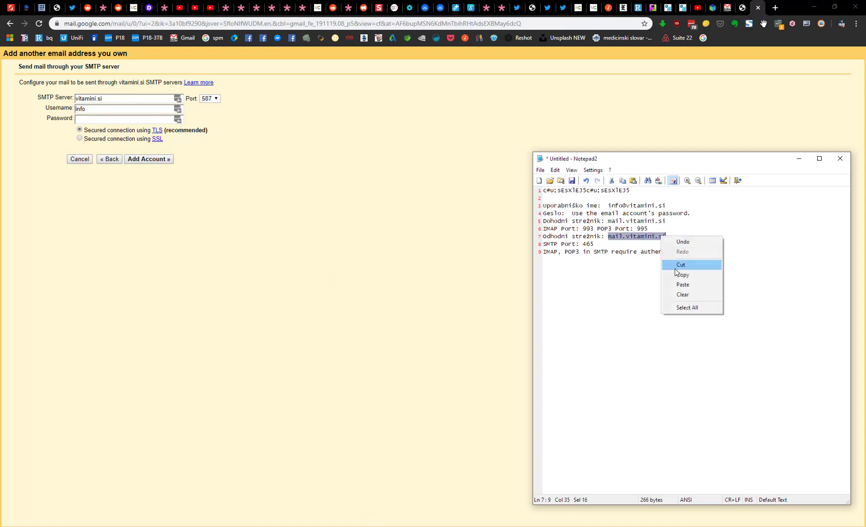
left_click(679, 275)
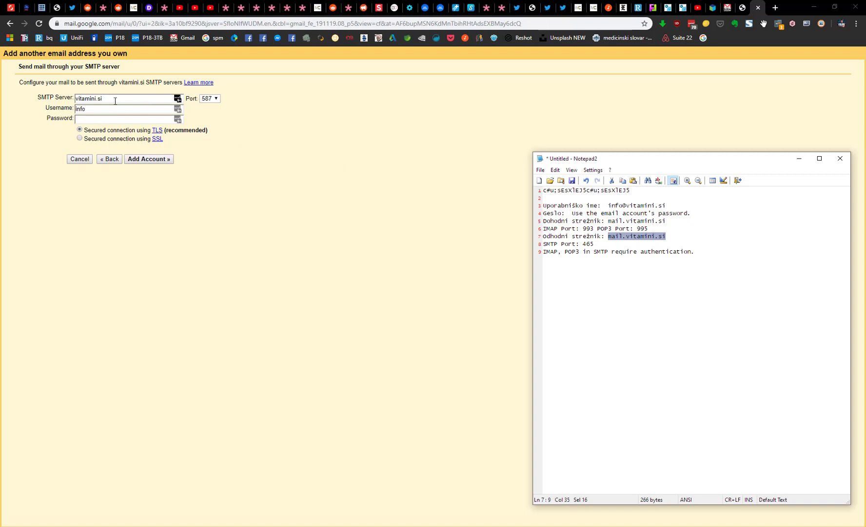
left_click_drag(170, 98, 22, 100)
key("ctrl+v")
left_click(150, 109)
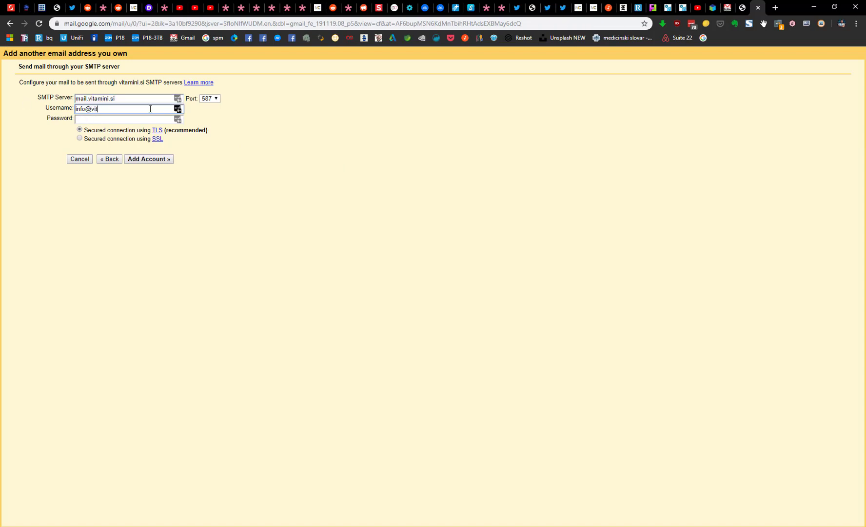
type(".si")
key("Tab")
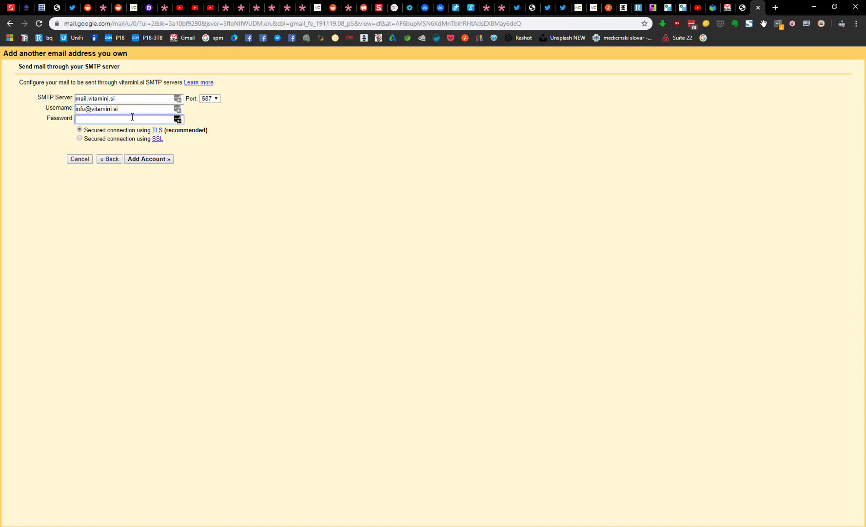
Step: Paste the mailbox password, choose SSL on port 465, and submit the account
key("alt+Tab")
left_click_drag(631, 192, 480, 189)
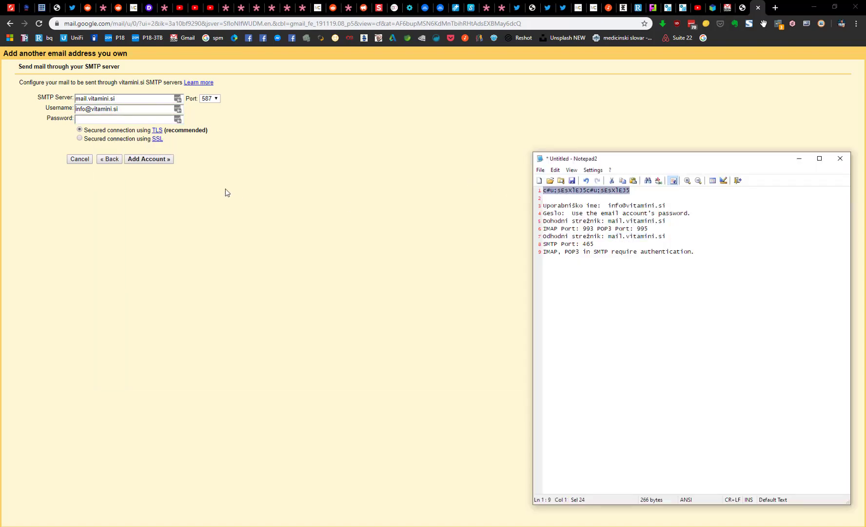
left_click(103, 120)
key("ctrl+v")
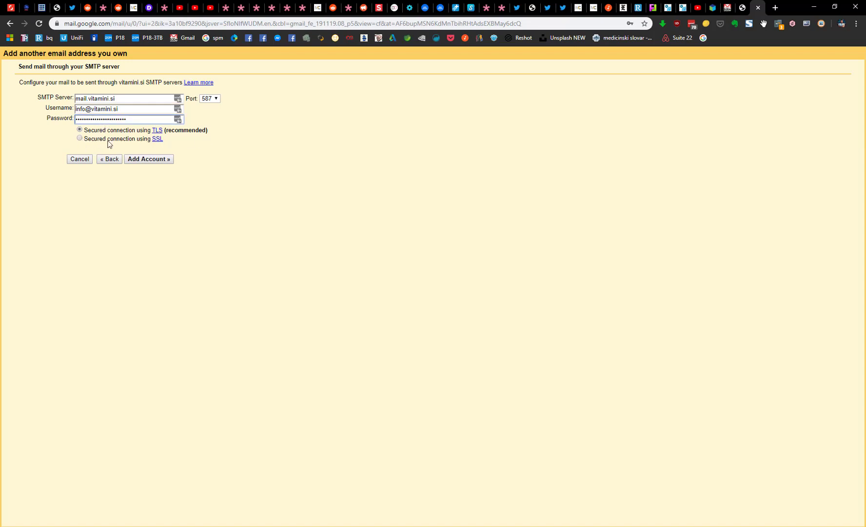
left_click(80, 139)
left_click(210, 99)
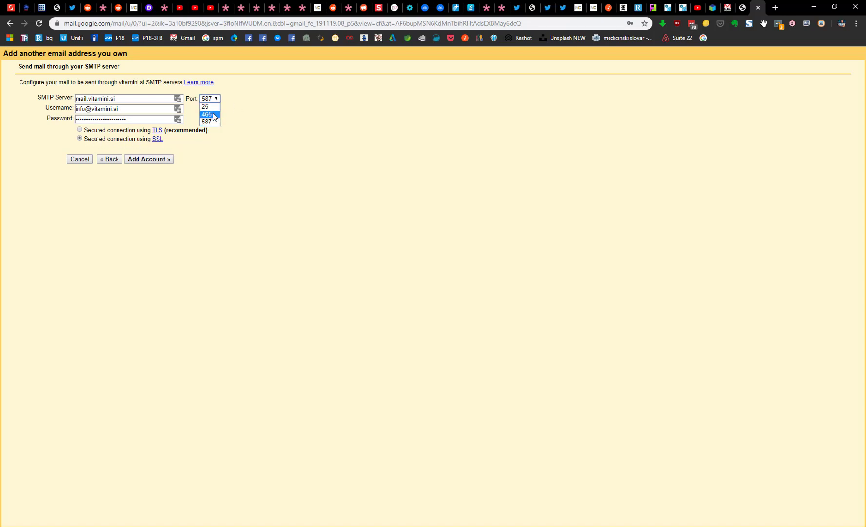
left_click(213, 114)
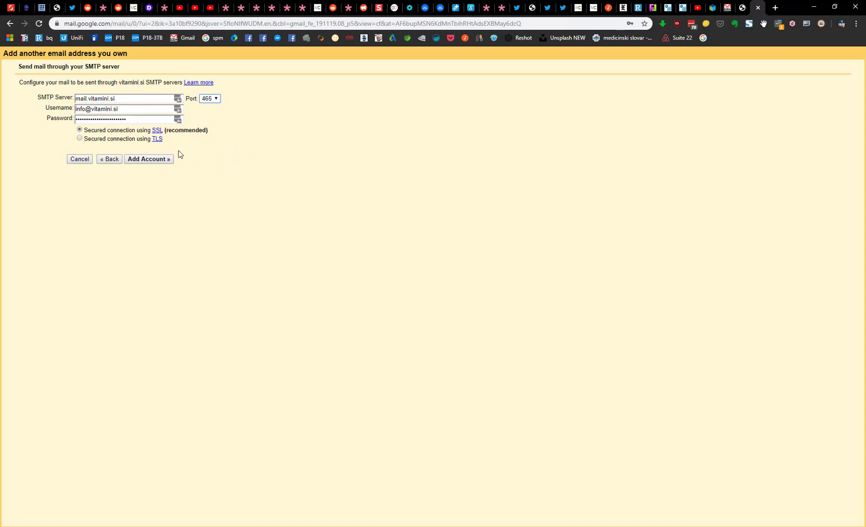
left_click(150, 161)
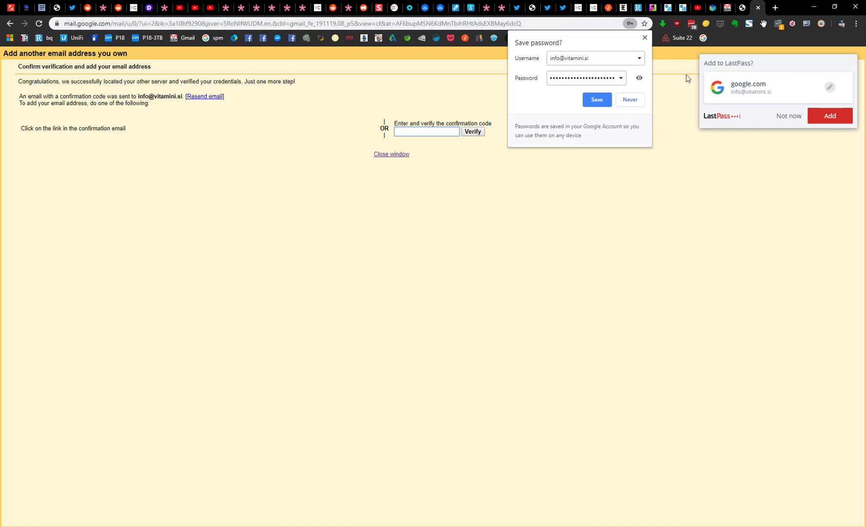
Step: Dismiss the save-password prompt and return to Gmail's Accounts and Import settings
left_click(726, 10)
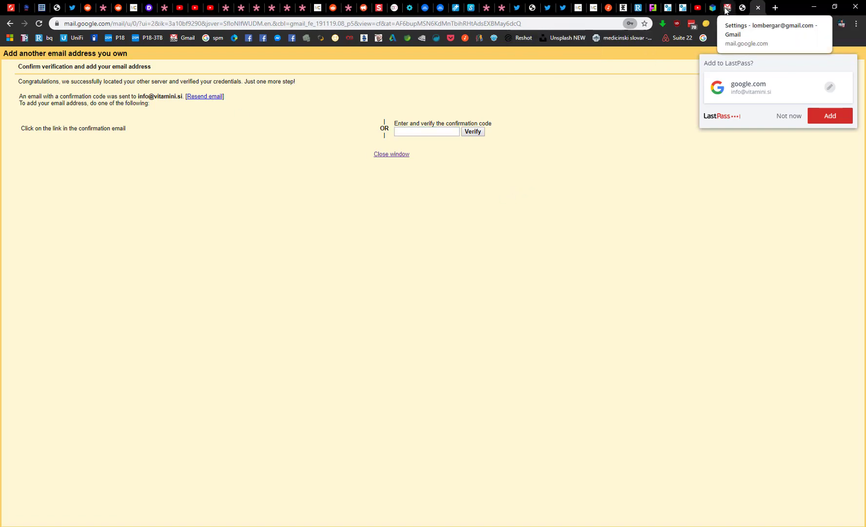
left_click(756, 9)
left_click(720, 13)
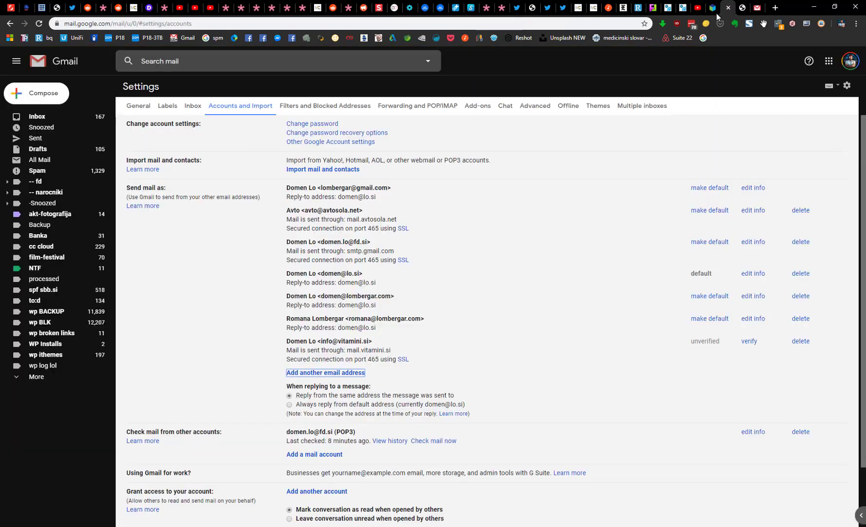
left_click(43, 118)
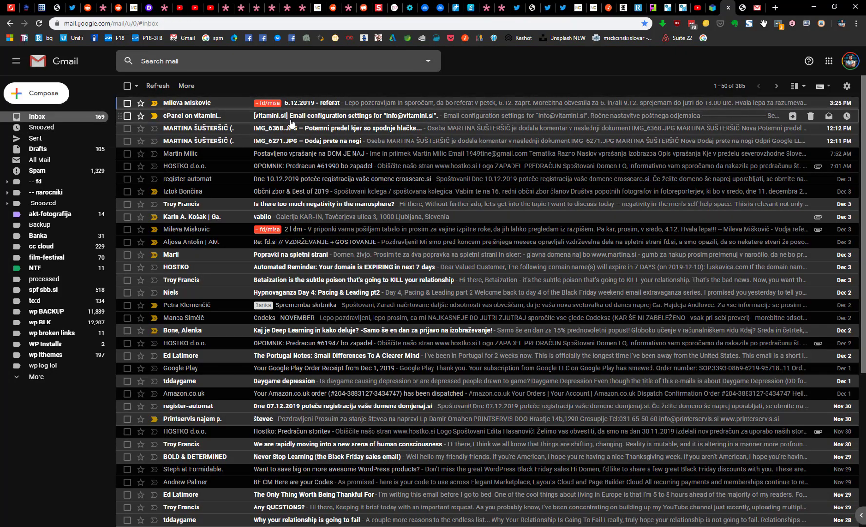
left_click(291, 122)
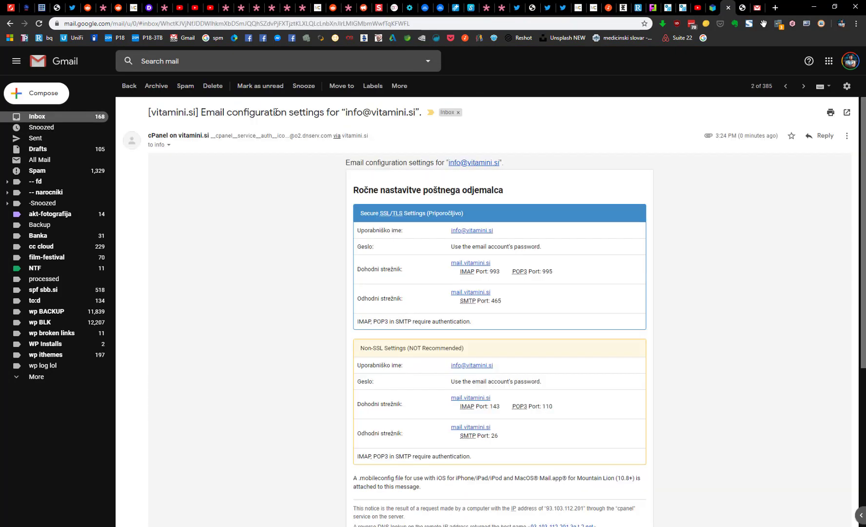
left_click(124, 89)
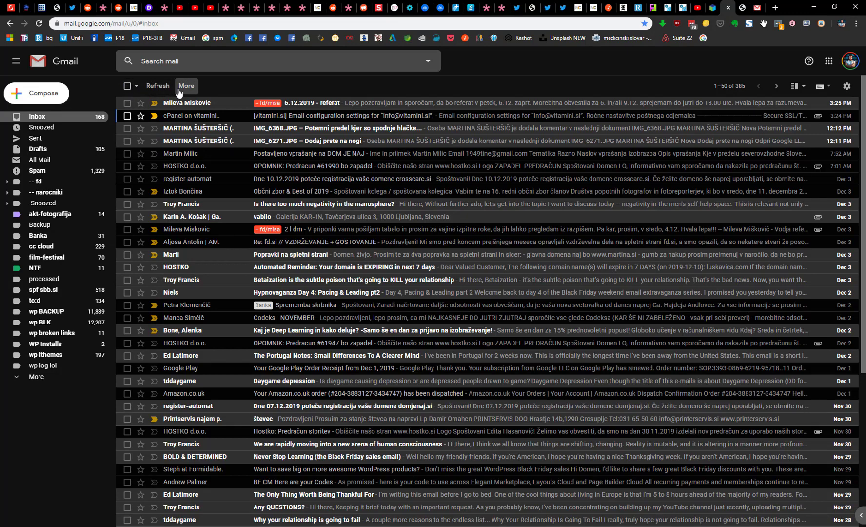
key("Print")
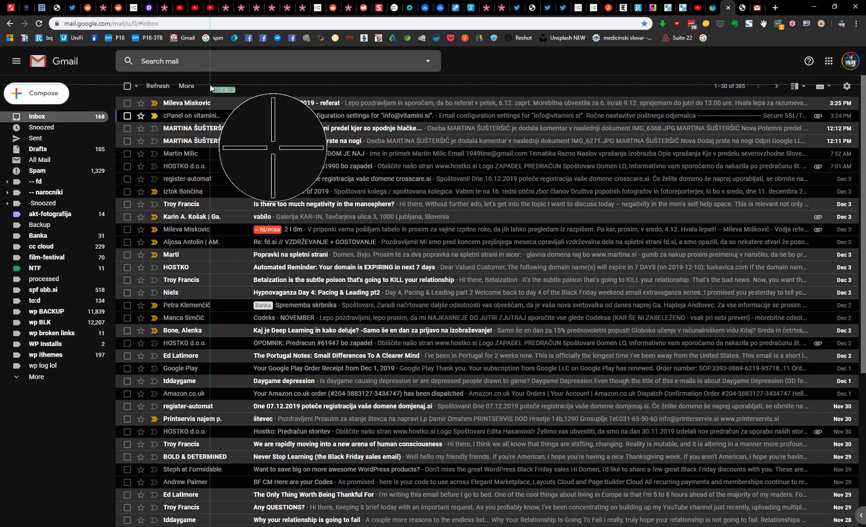
key("Escape")
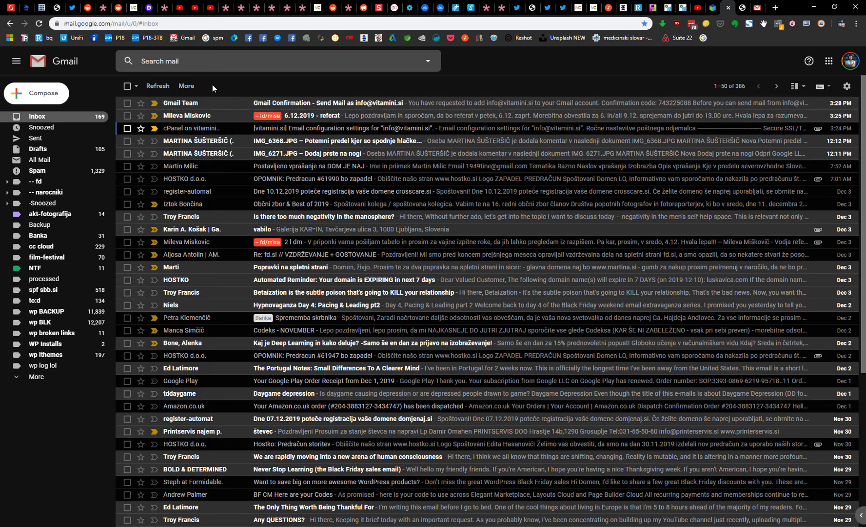
left_click(268, 103)
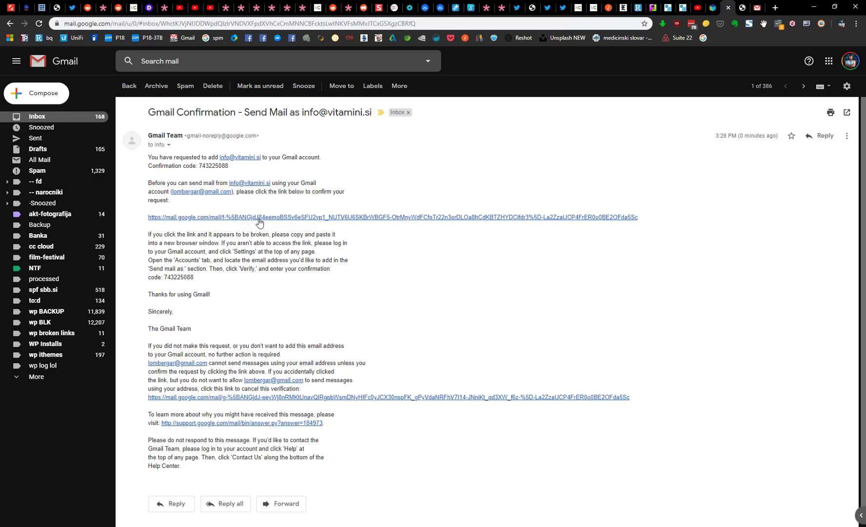
left_click(285, 218)
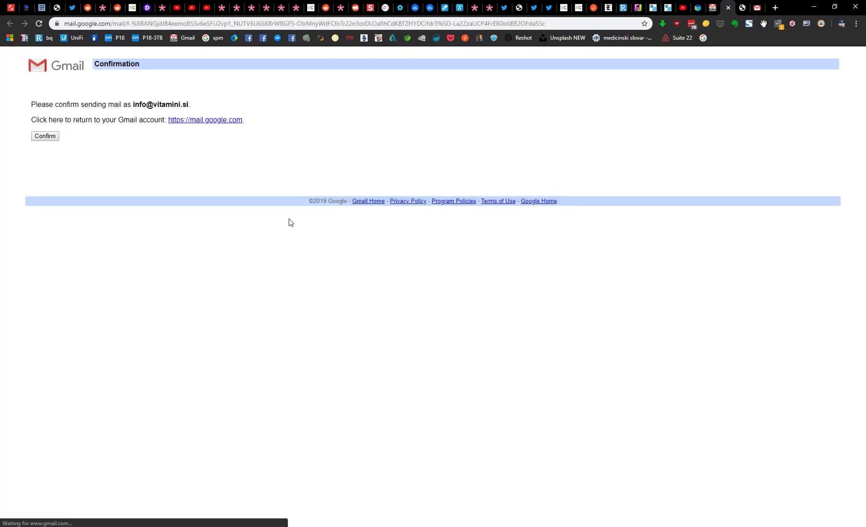
left_click(46, 136)
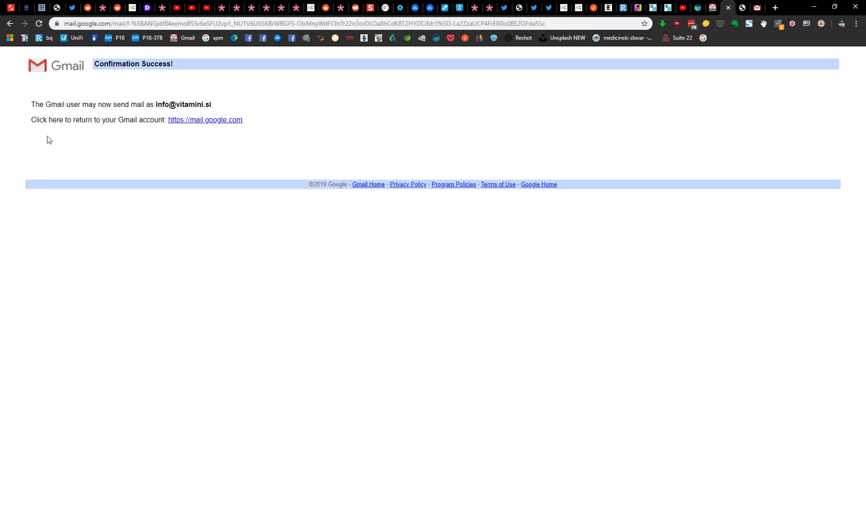
left_click(707, 10)
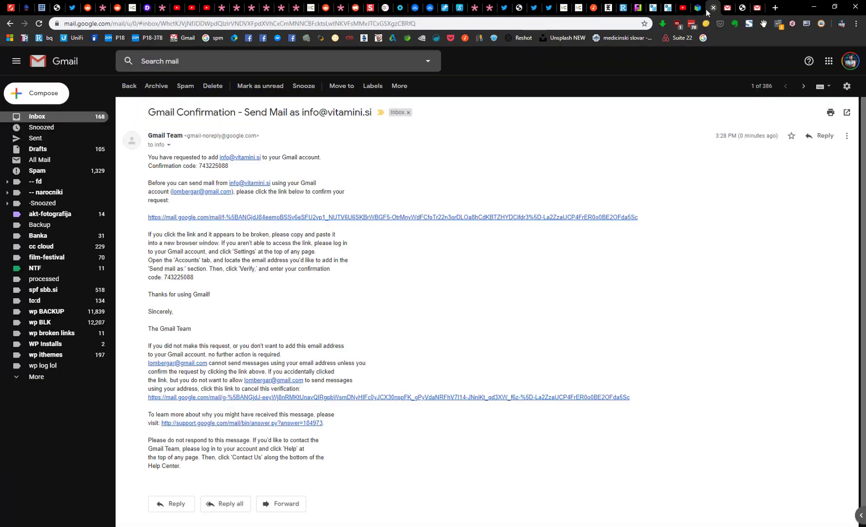
left_click(35, 98)
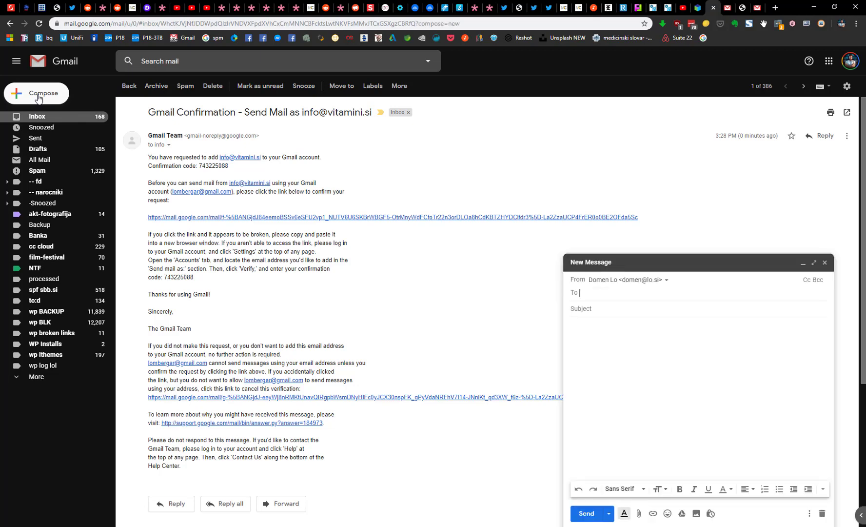
left_click(664, 282)
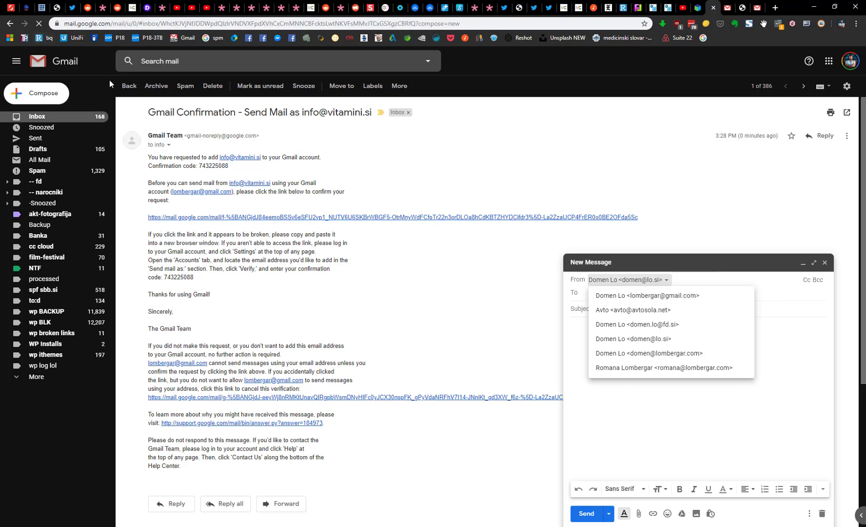
key("F5")
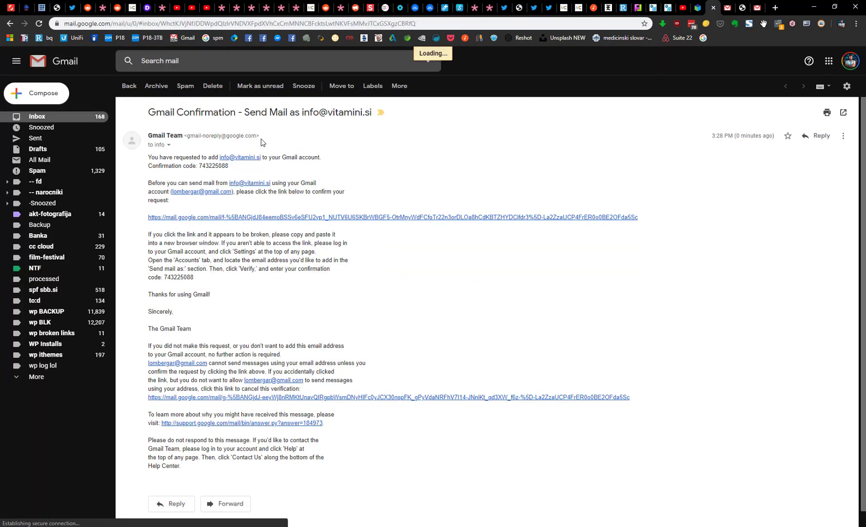
left_click(44, 95)
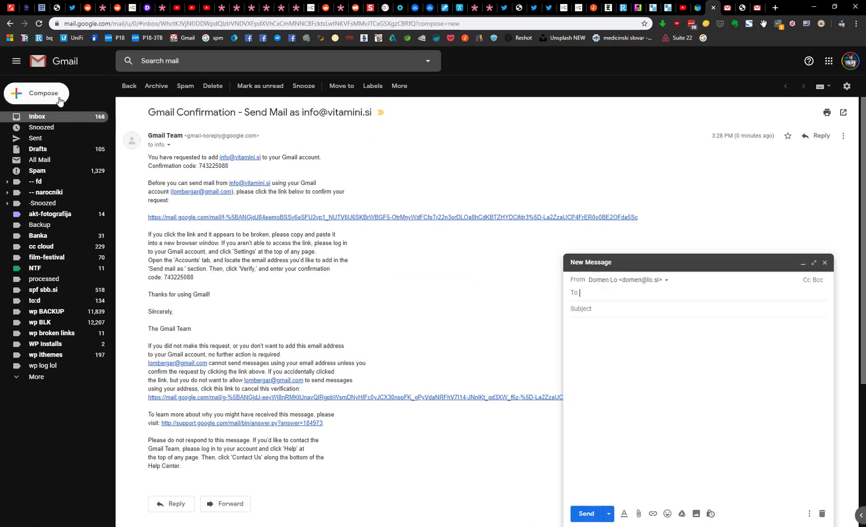
left_click(664, 280)
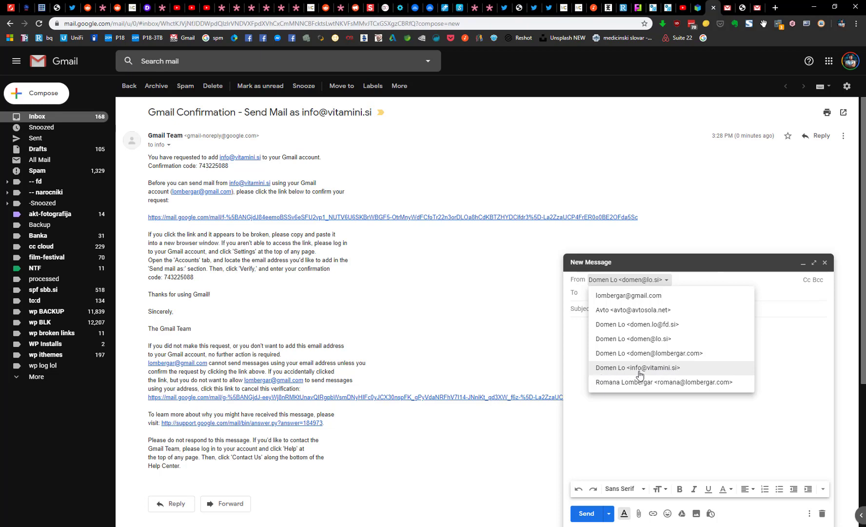
left_click(577, 335)
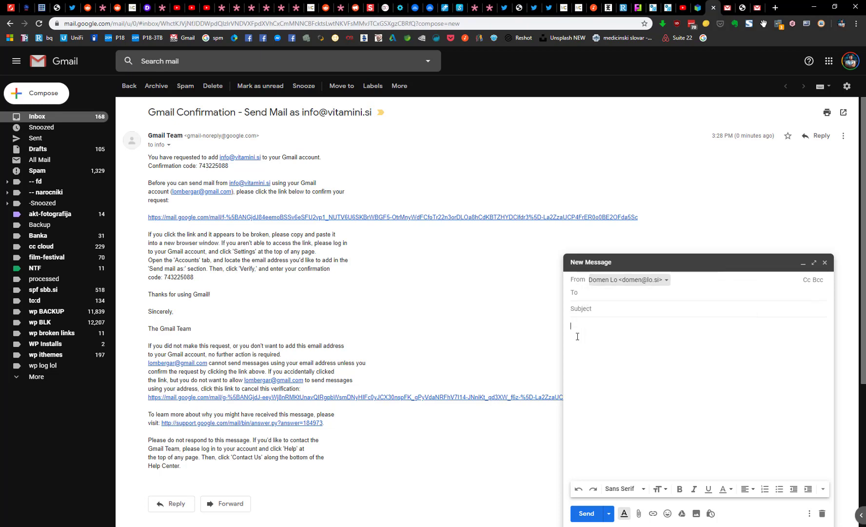
left_click(847, 87)
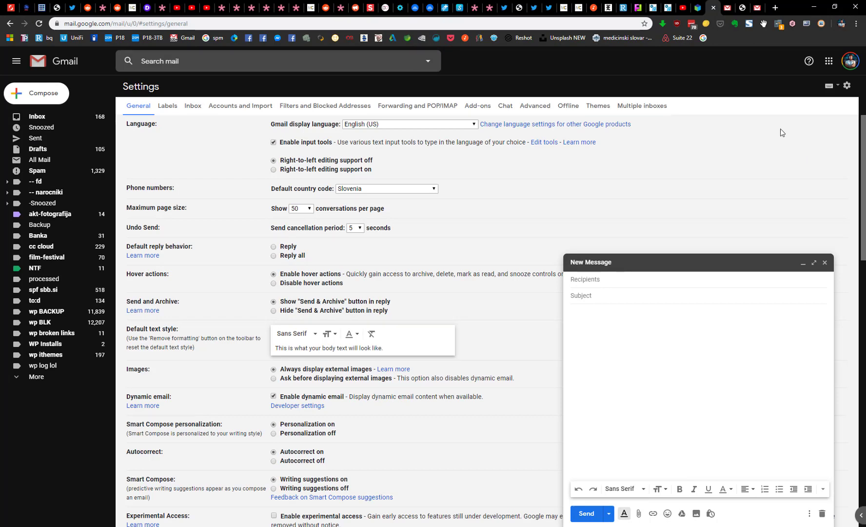
left_click(232, 108)
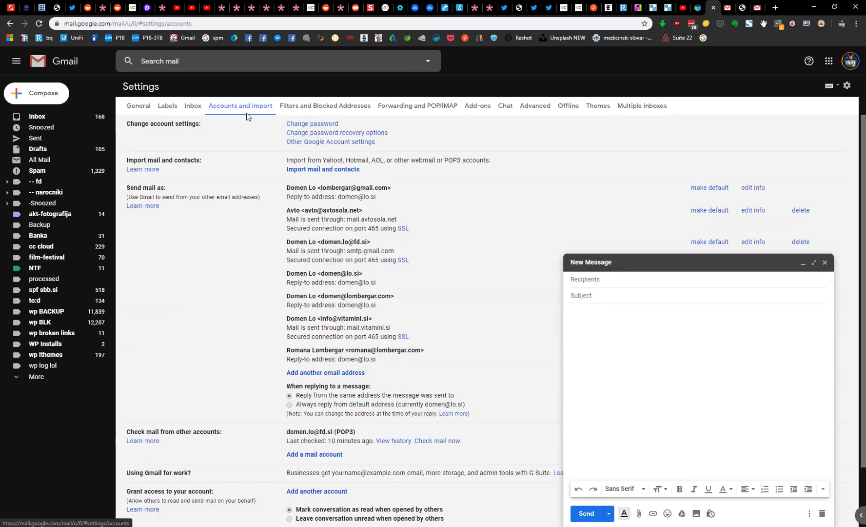
left_click(824, 263)
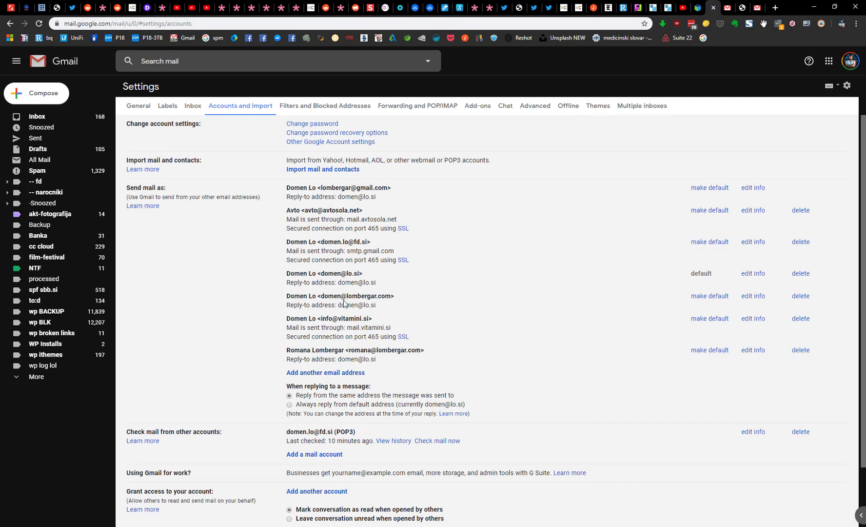
left_click_drag(290, 320, 327, 321)
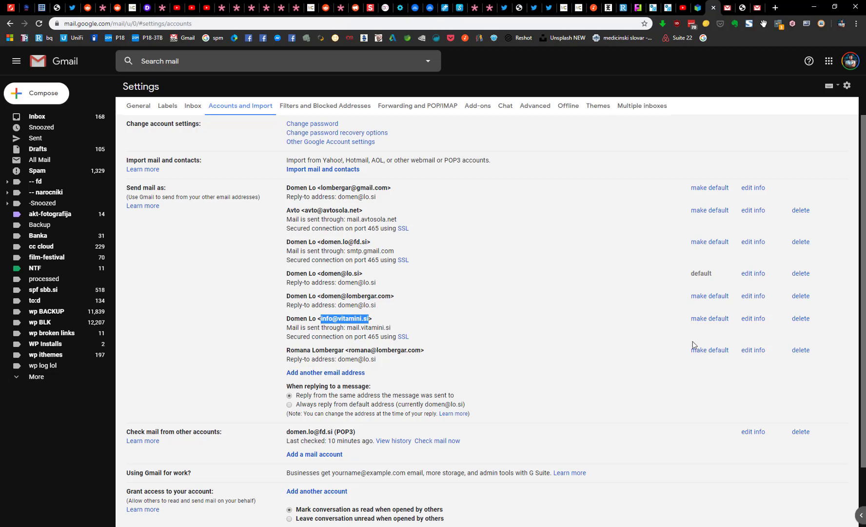
left_click(709, 319)
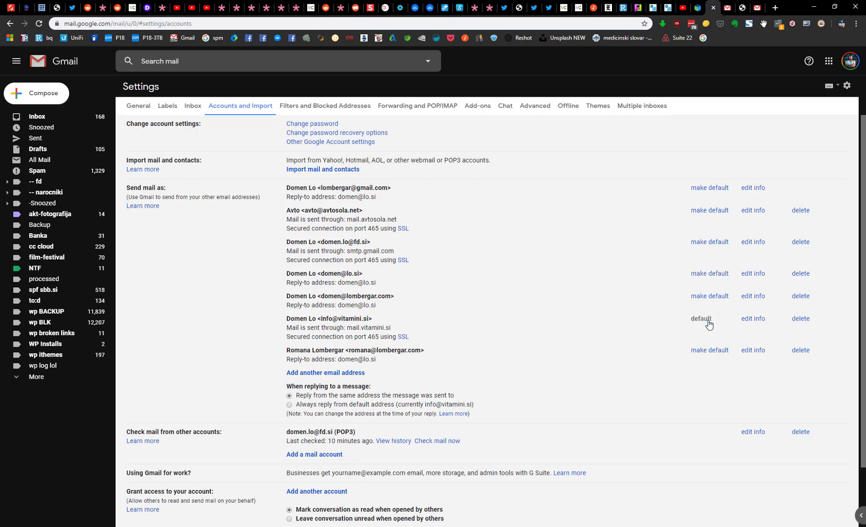
left_click(48, 100)
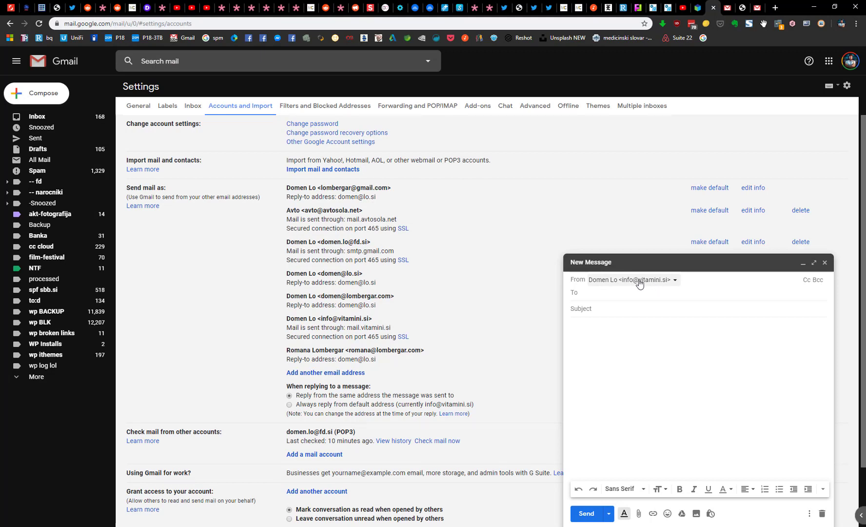
left_click(671, 285)
left_click(677, 285)
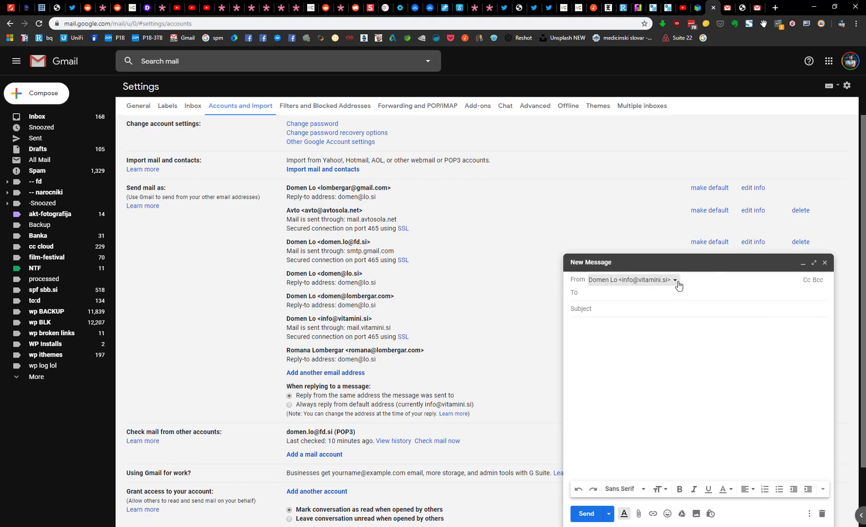